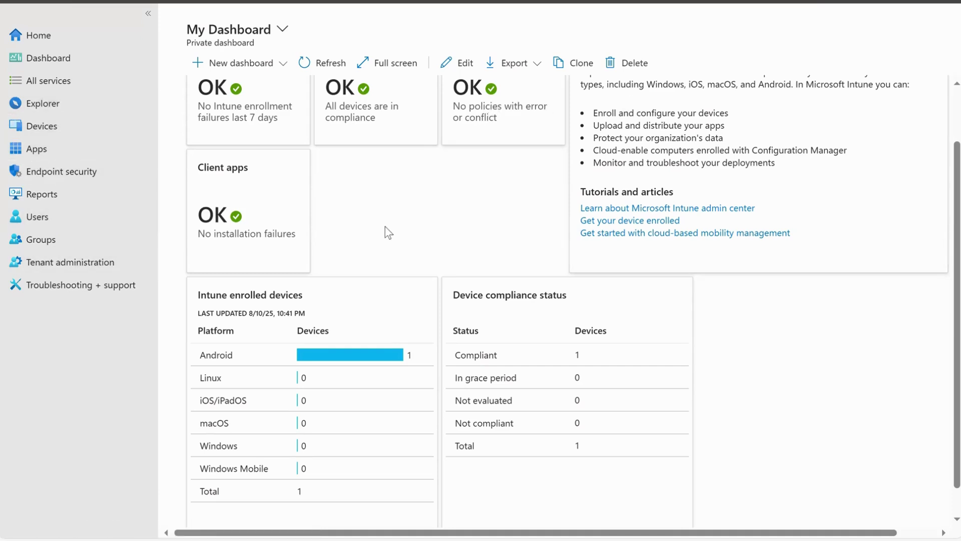
# Start a new app configuration policy for managed devices in the iOS/iPadOS apps configuration section.
pyautogui.scroll(-1, 388, 233)
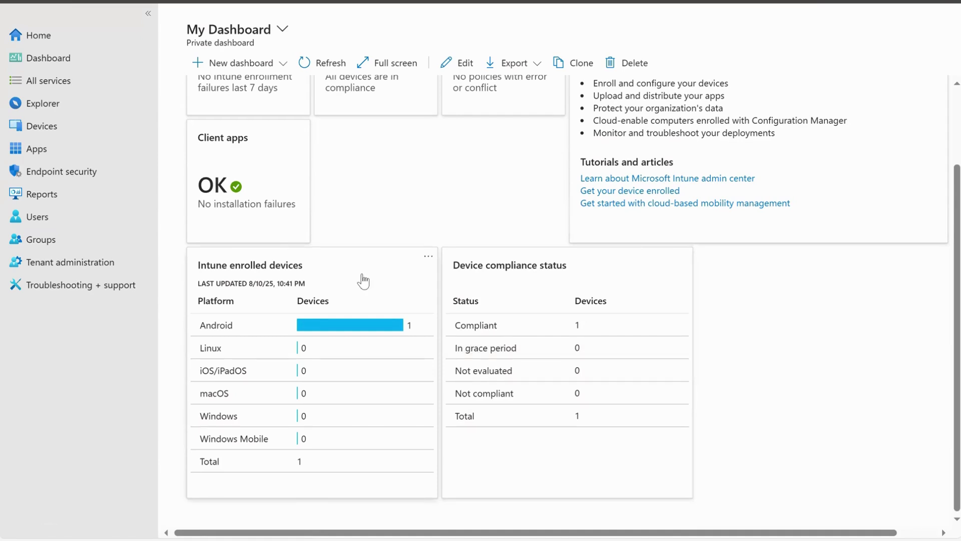
pyautogui.click(65, 154)
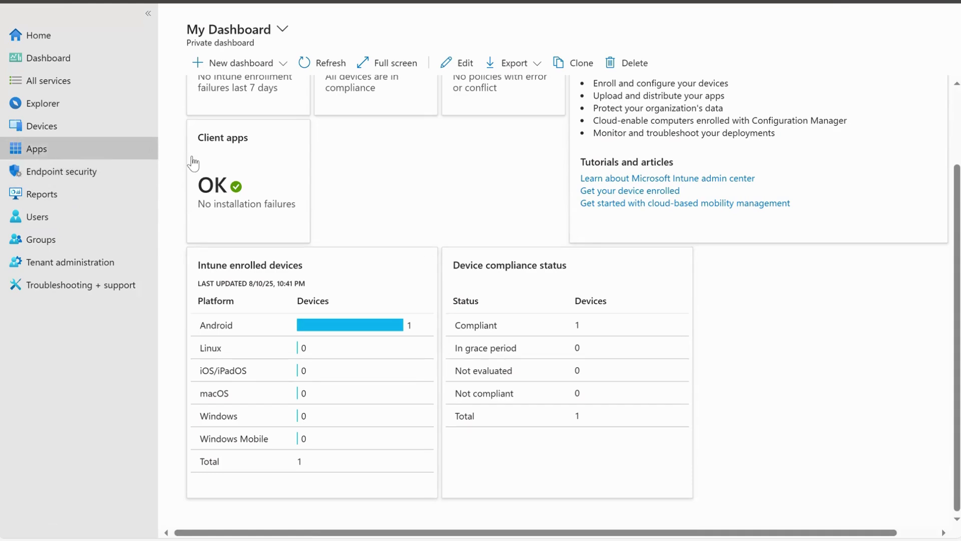
pyautogui.click(243, 228)
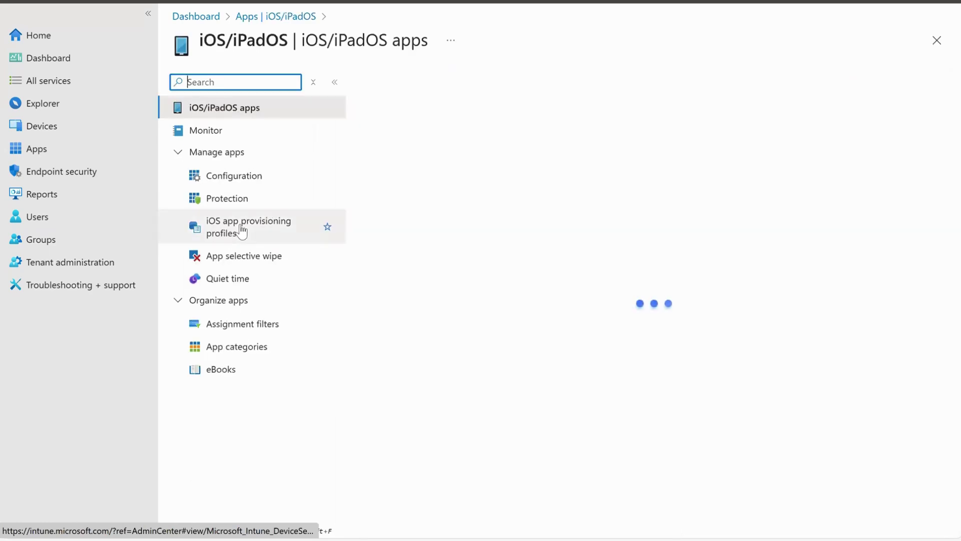
pyautogui.click(263, 183)
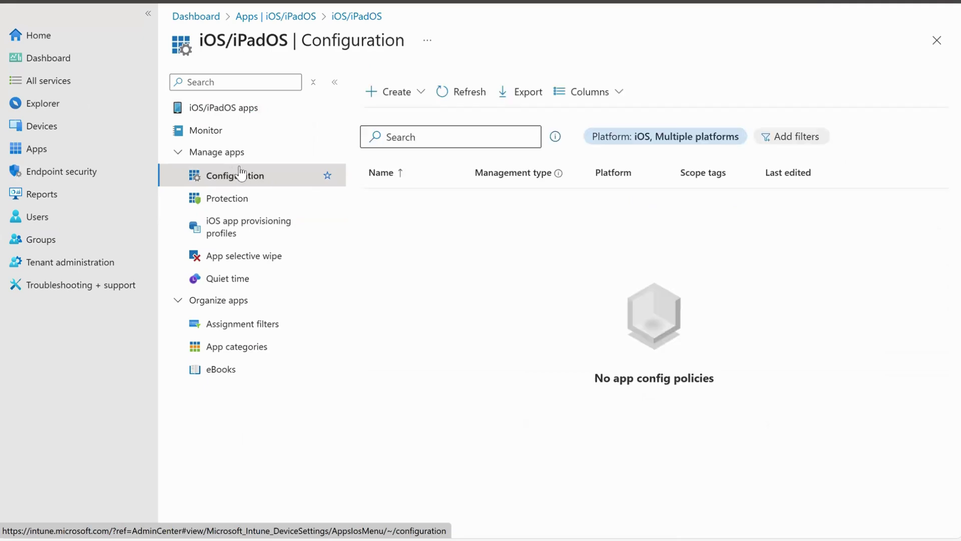
pyautogui.click(394, 92)
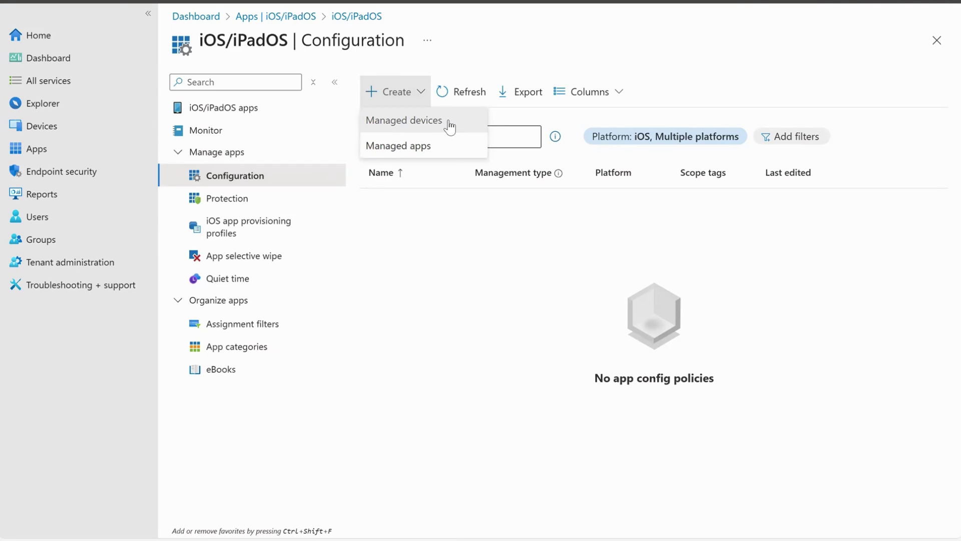
pyautogui.click(450, 125)
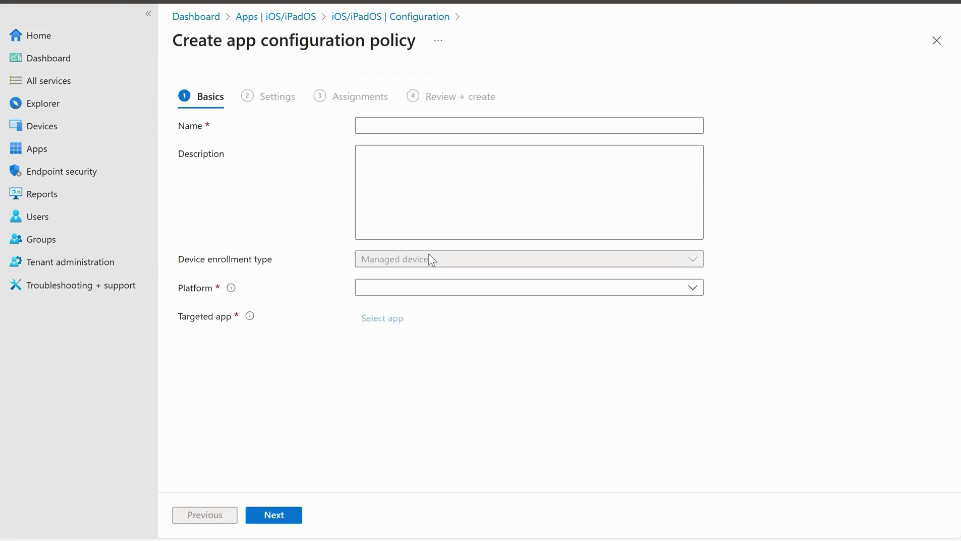
# Name the policy TWN_iOS_Outlook and set its platform to iOS/iPadOS.
pyautogui.click(409, 128)
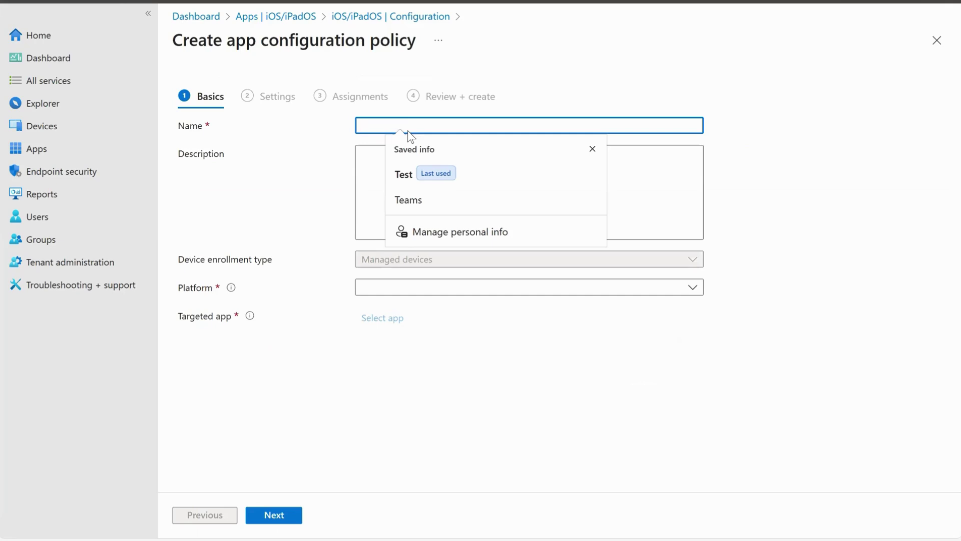
pyautogui.click(408, 130)
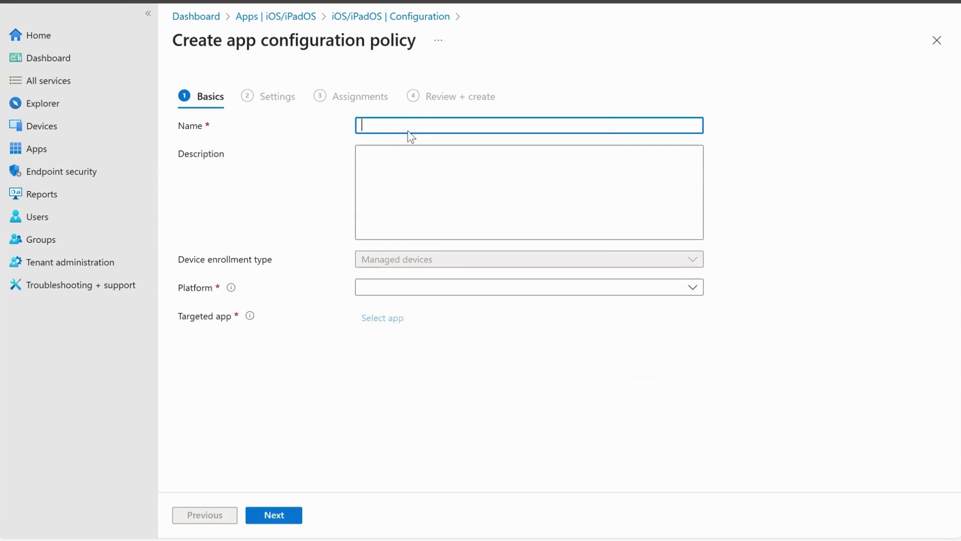
pyautogui.write('TWN_iOS_Outl')
pyautogui.write('ook')
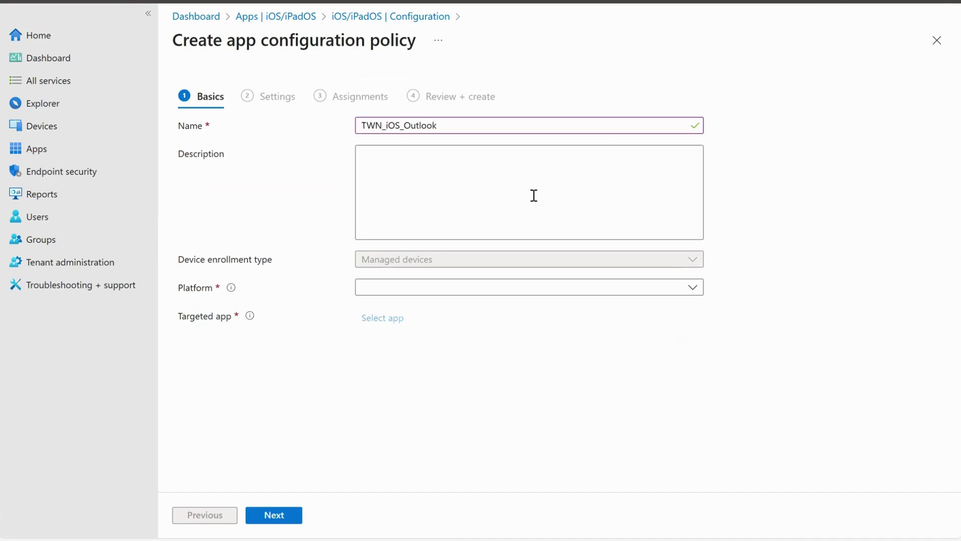
pyautogui.click(510, 200)
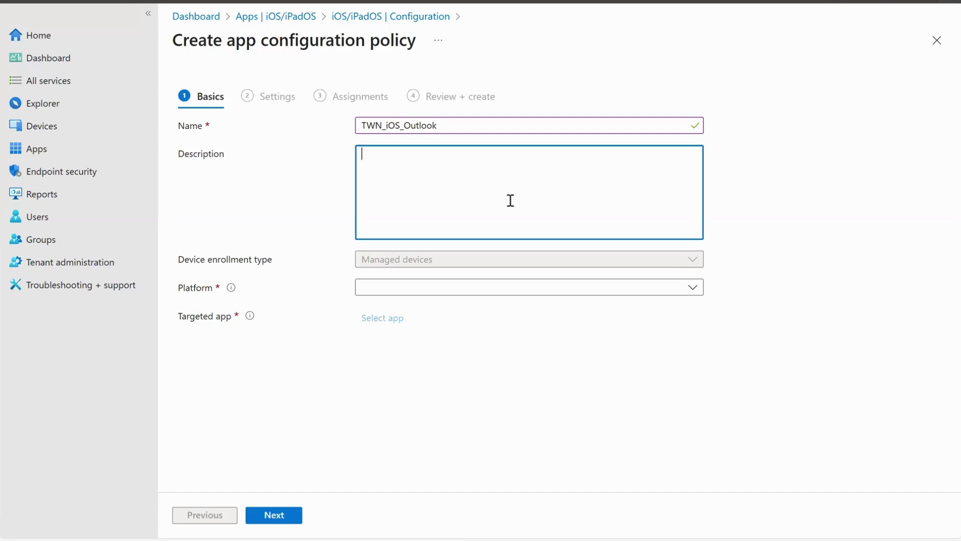
pyautogui.click(388, 291)
pyautogui.click(391, 306)
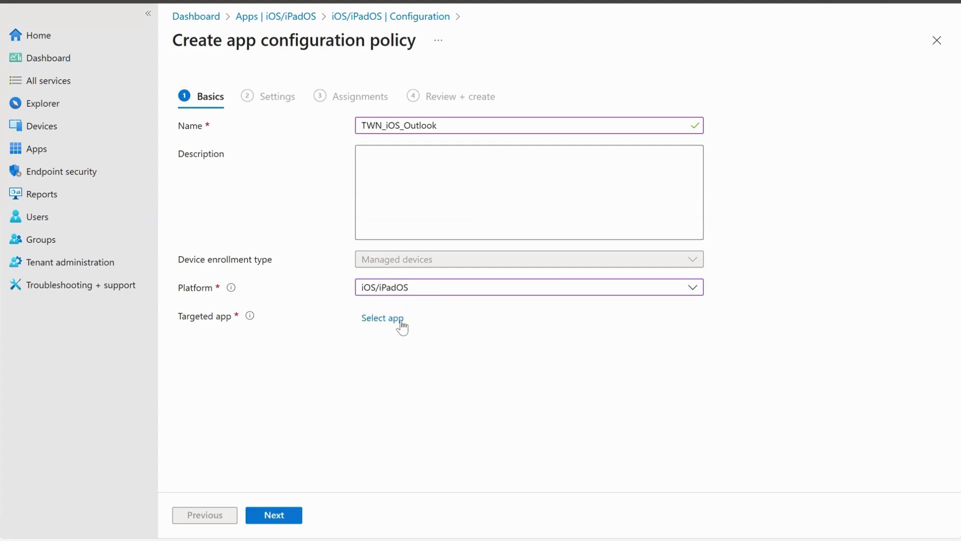
# Choose Microsoft Outlook as the policy's targeted app.
pyautogui.click(402, 320)
pyautogui.click(721, 65)
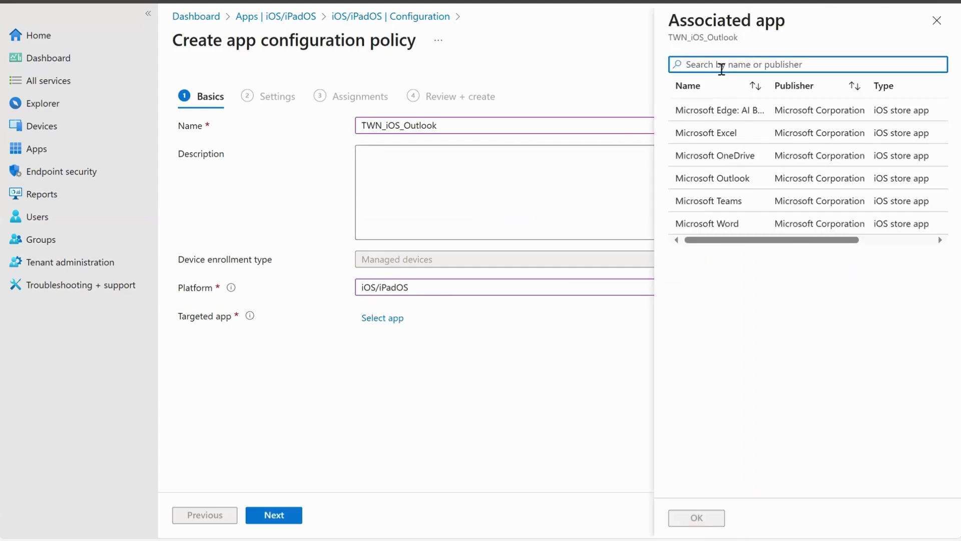
pyautogui.click(744, 179)
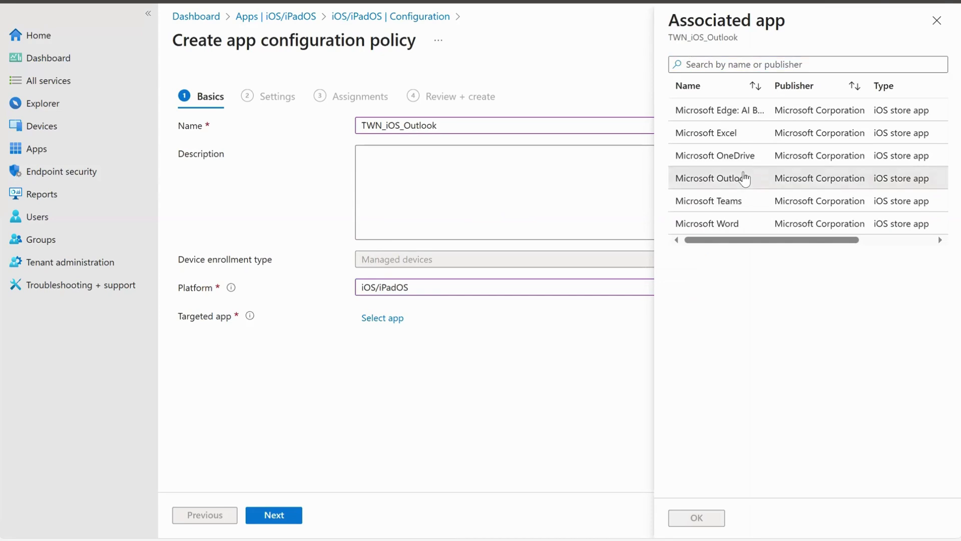
pyautogui.click(697, 519)
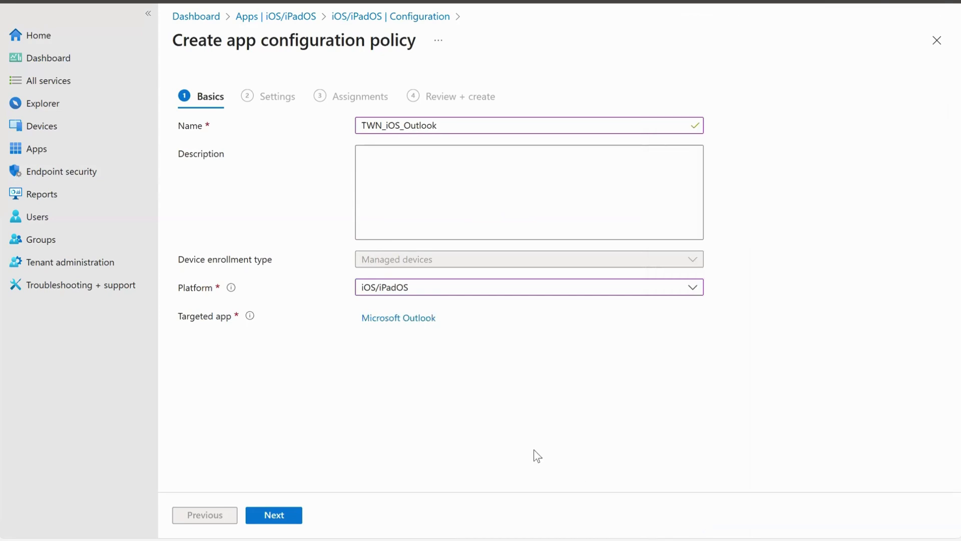
# Proceed to the policy settings and set the configuration settings format to Use configuration designer.
pyautogui.click(289, 515)
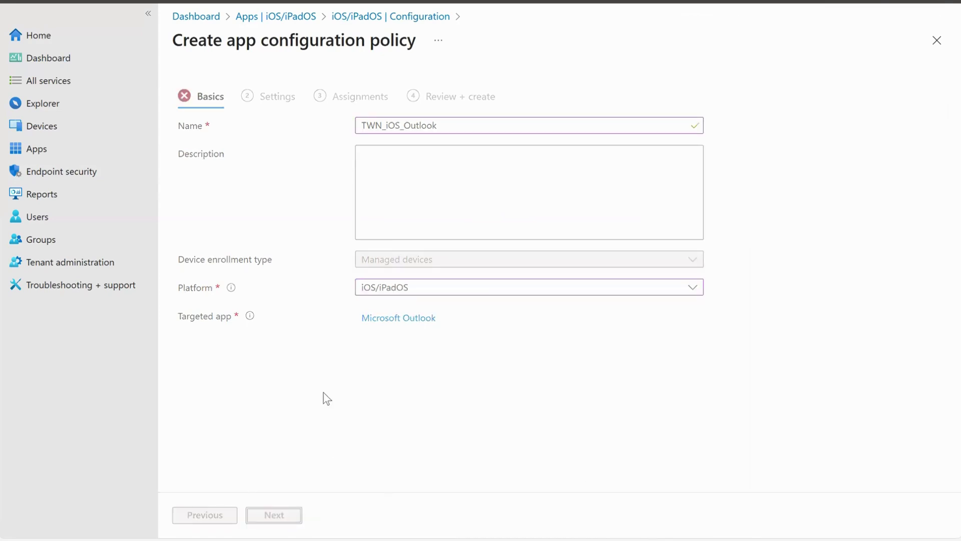
pyautogui.click(429, 158)
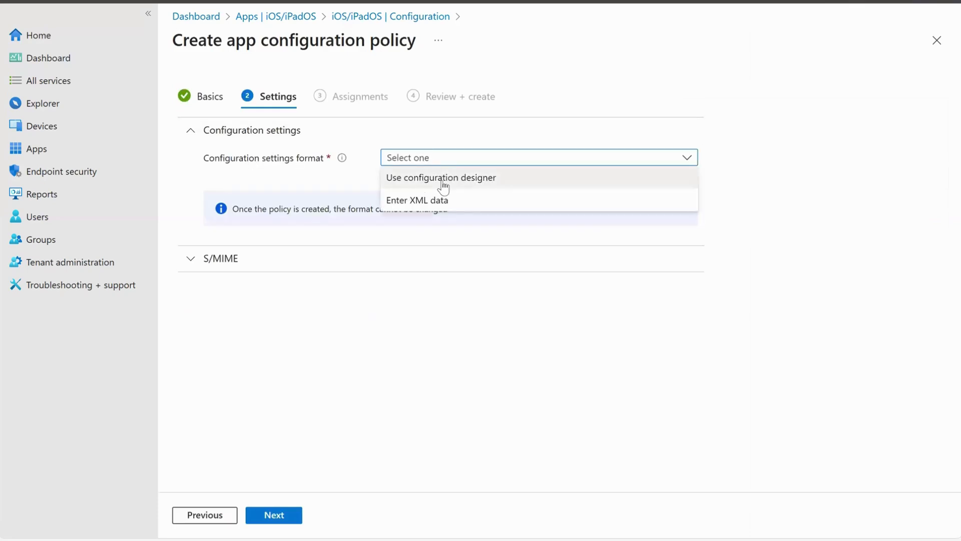
pyautogui.click(466, 179)
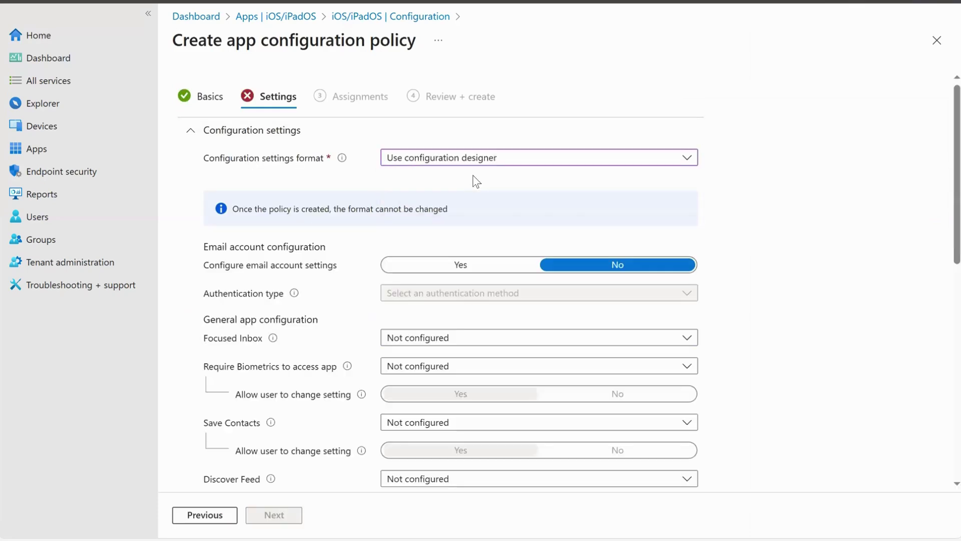
# Enable configuration of email account settings and set the authentication type to Modern authentication.
pyautogui.scroll(-3, 312, 208)
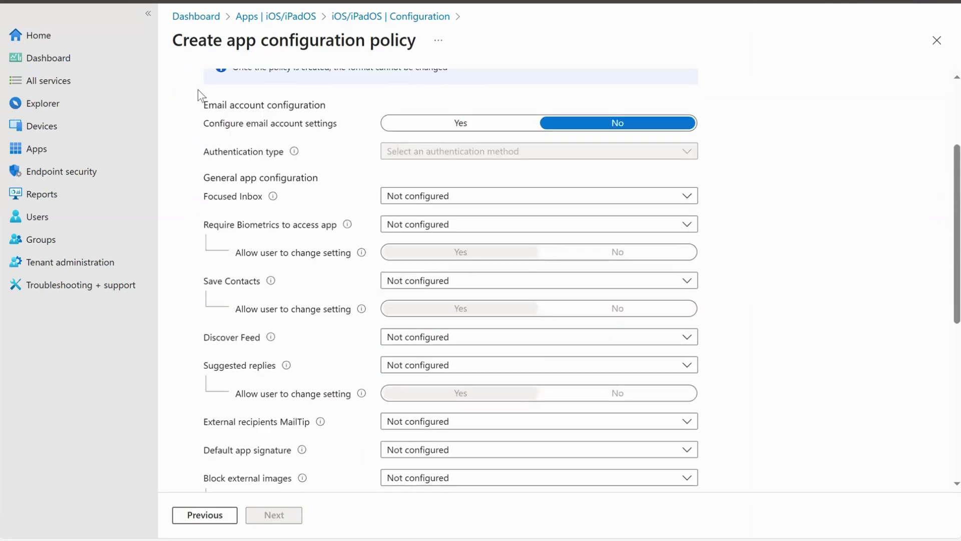
pyautogui.click(446, 125)
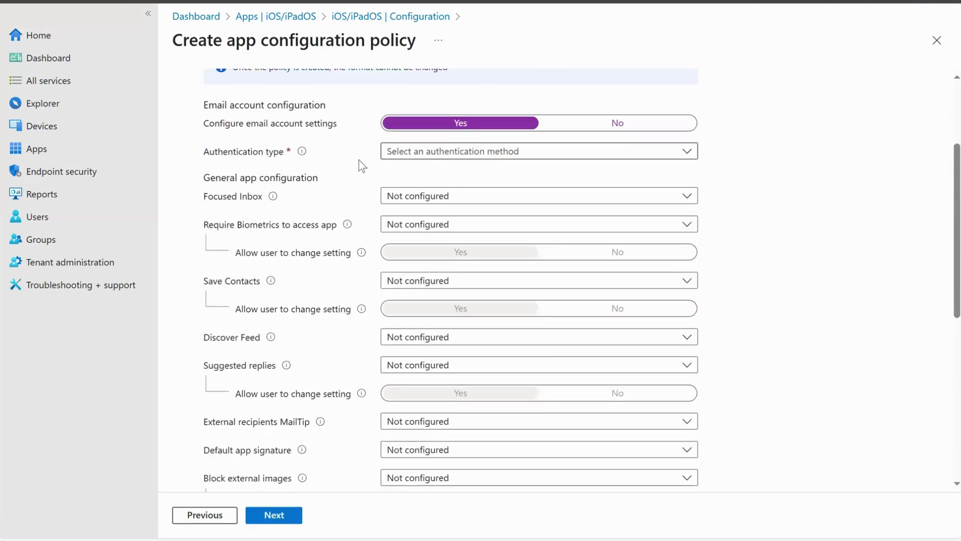
pyautogui.click(394, 153)
pyautogui.click(427, 200)
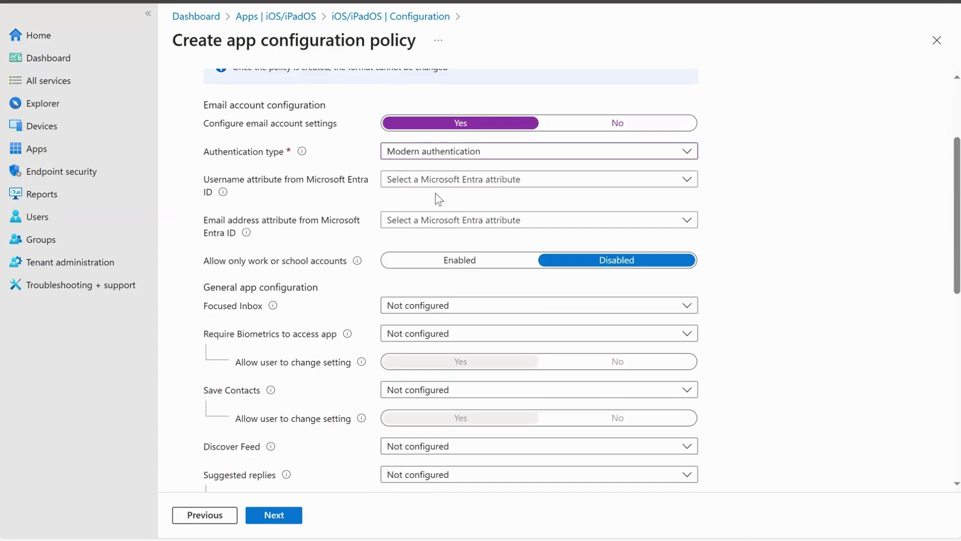
# Set the Entra ID username attribute to User Principal Name and the email address attribute to Primary SMTP Address.
pyautogui.click(435, 182)
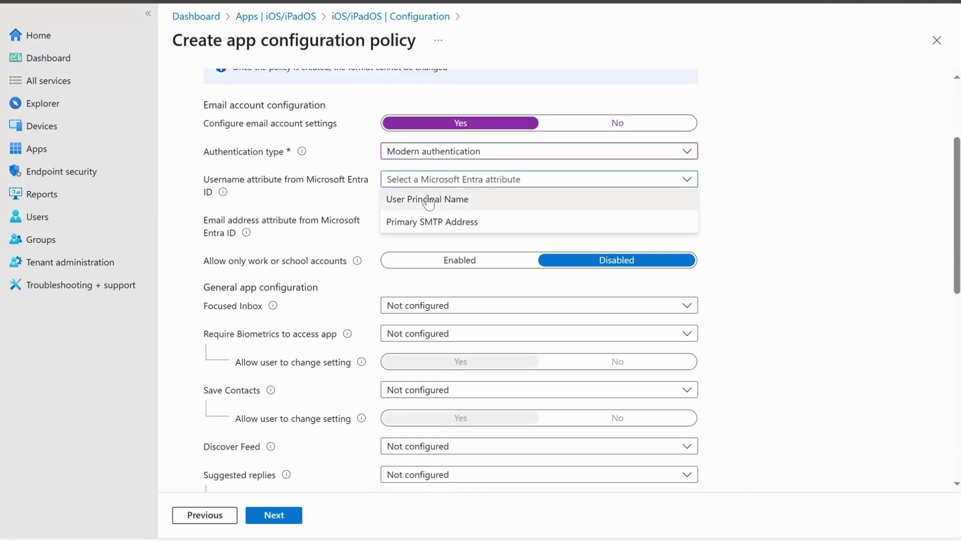
pyautogui.click(431, 198)
pyautogui.click(433, 222)
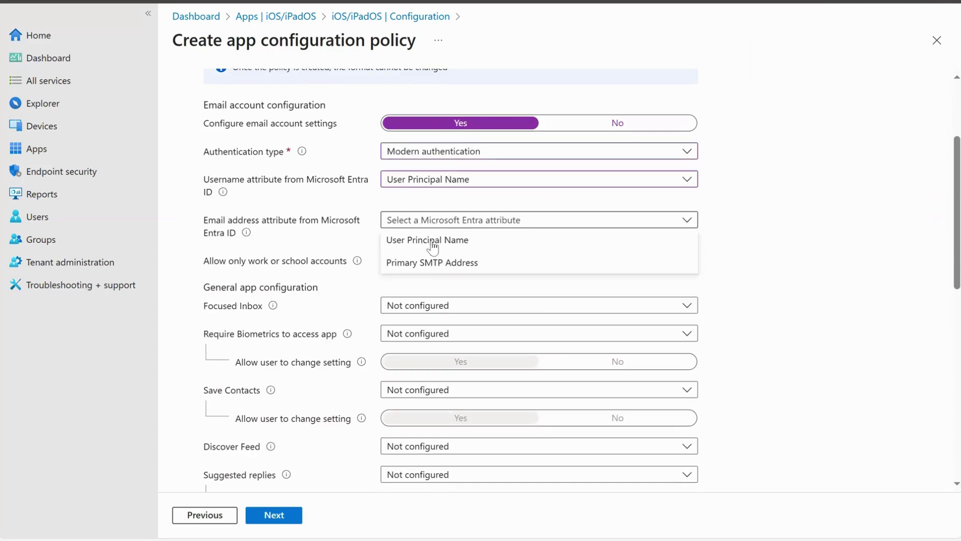
pyautogui.click(431, 260)
# Try enabling the restriction to only work or school accounts and return it to Disabled.
pyautogui.scroll(-2, 379, 220)
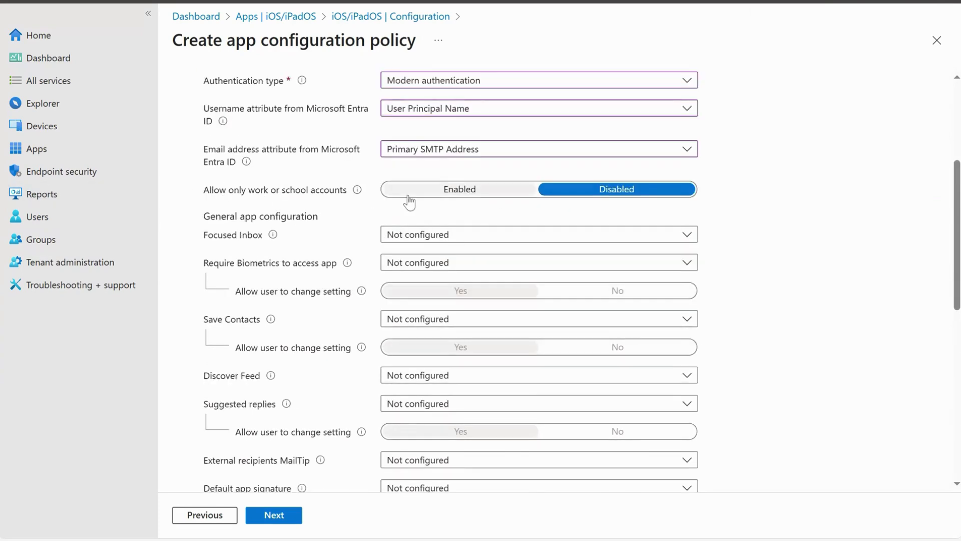
pyautogui.click(451, 198)
pyautogui.scroll(-2, 340, 180)
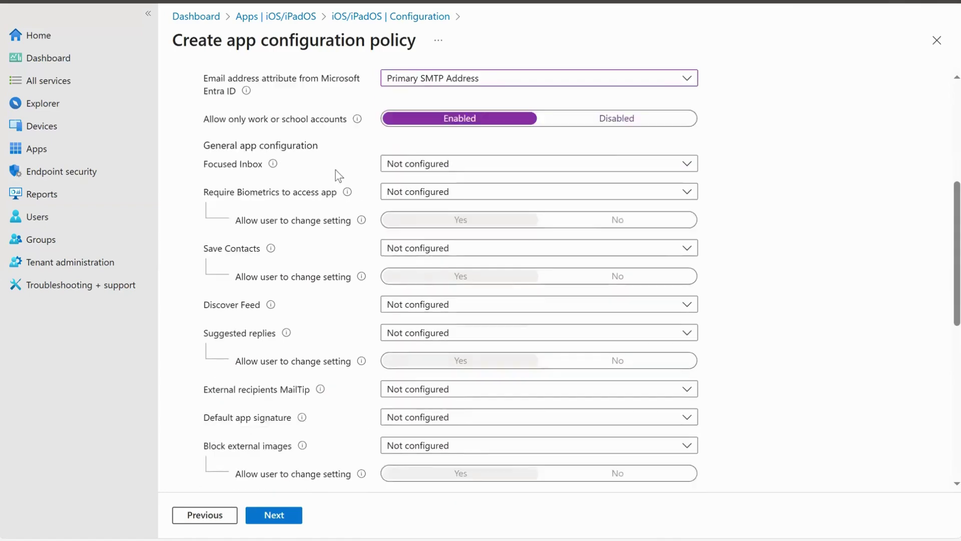
pyautogui.scroll(-2, 335, 169)
pyautogui.scroll(2, 336, 170)
pyautogui.click(588, 129)
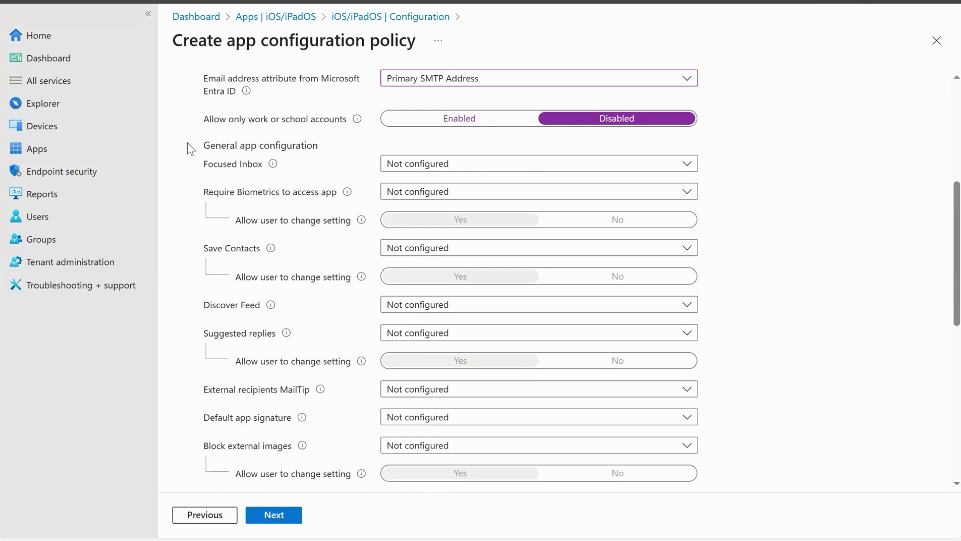
# Set both Focused Inbox and Require Biometrics to access app to Off.
pyautogui.click(434, 168)
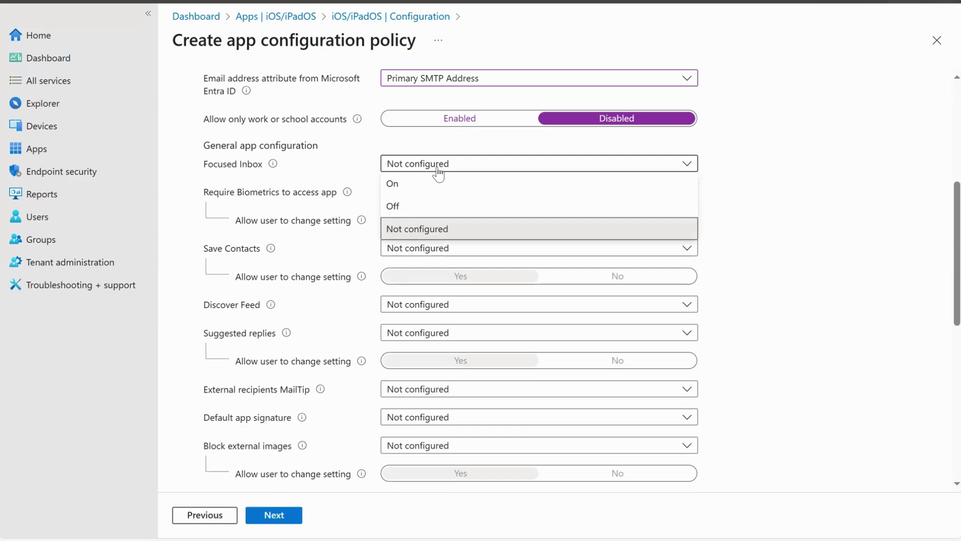
pyautogui.click(417, 207)
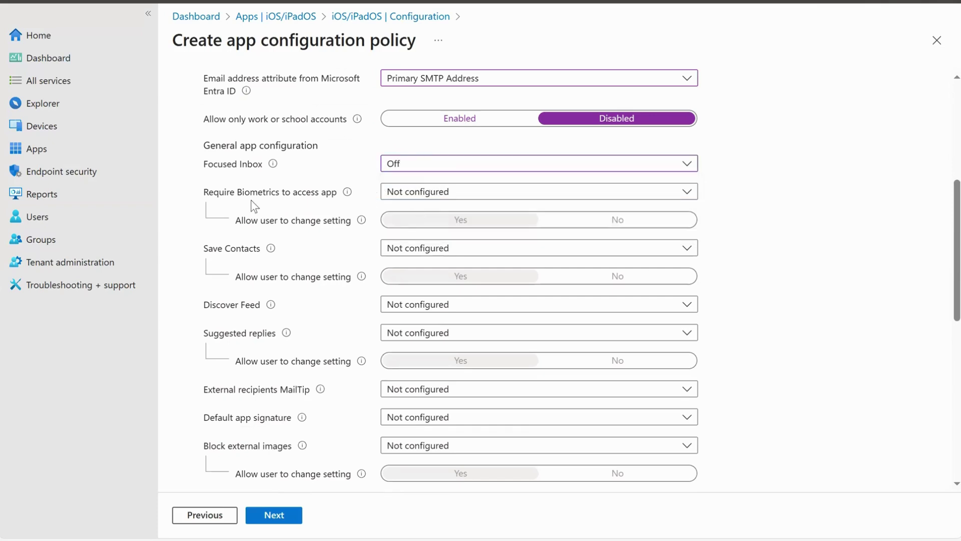
pyautogui.click(428, 193)
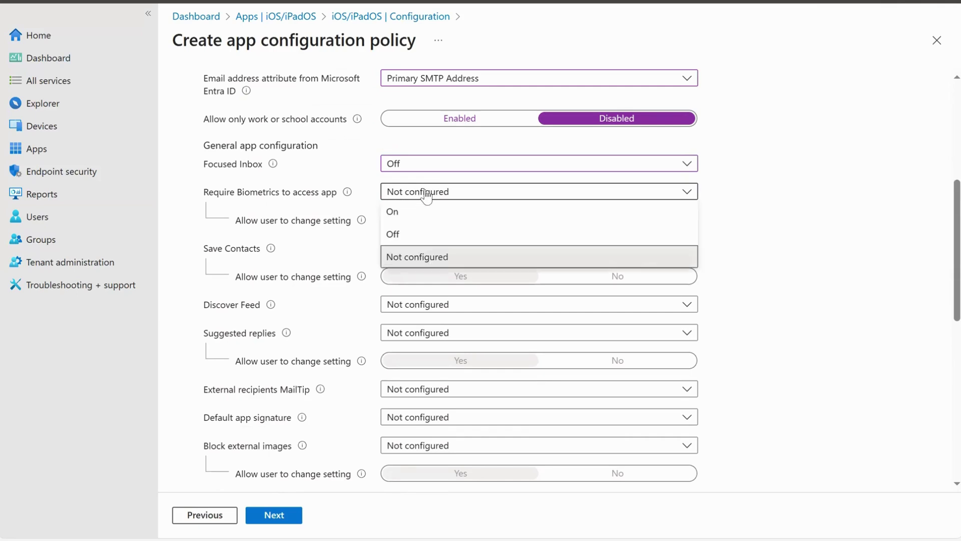
pyautogui.click(408, 234)
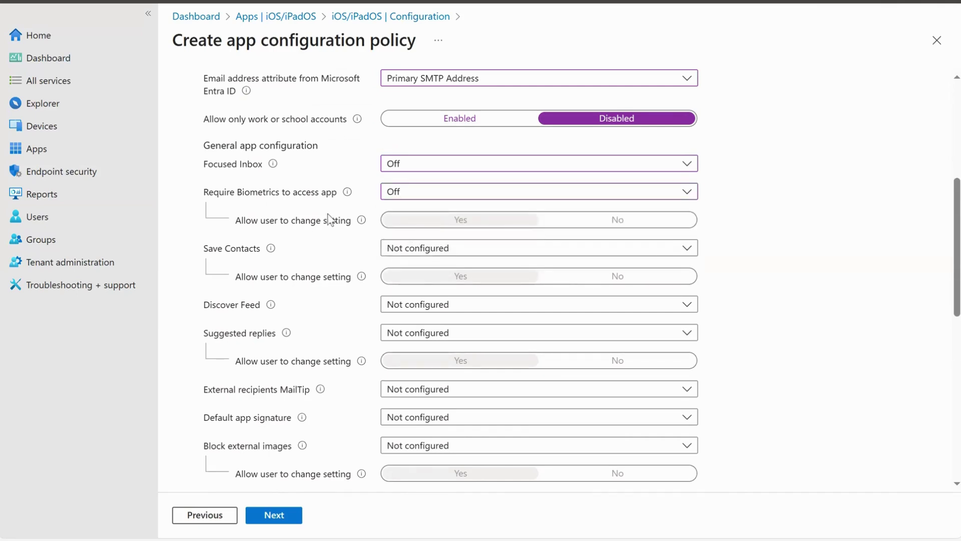
# Set Save Contacts to On in the general app configuration.
pyautogui.scroll(-1, 329, 219)
pyautogui.scroll(-1, 329, 219)
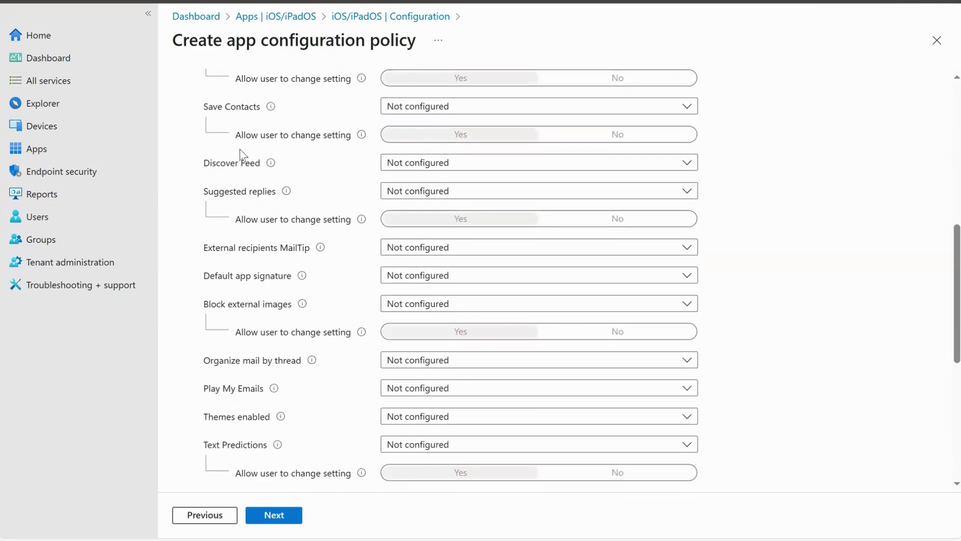
pyautogui.click(429, 118)
pyautogui.click(416, 132)
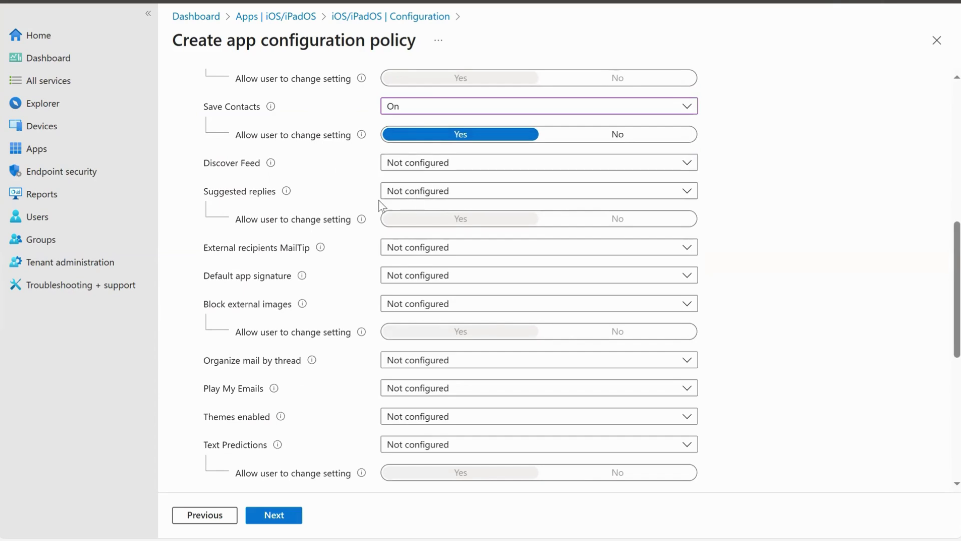
# Set External recipients MailTip and Block external images to On.
pyautogui.scroll(-1, 359, 226)
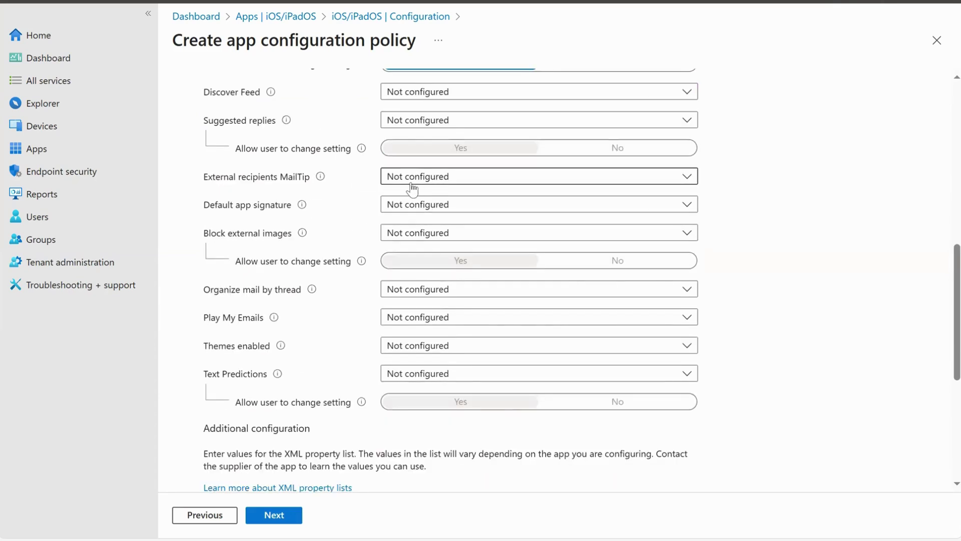
pyautogui.click(466, 176)
pyautogui.click(430, 196)
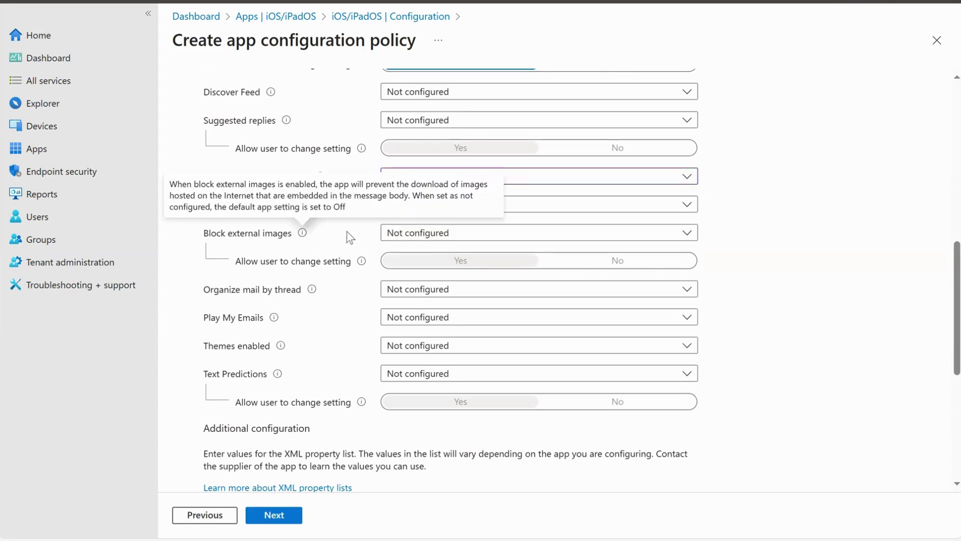
pyautogui.click(421, 233)
pyautogui.click(407, 252)
pyautogui.scroll(-2, 349, 233)
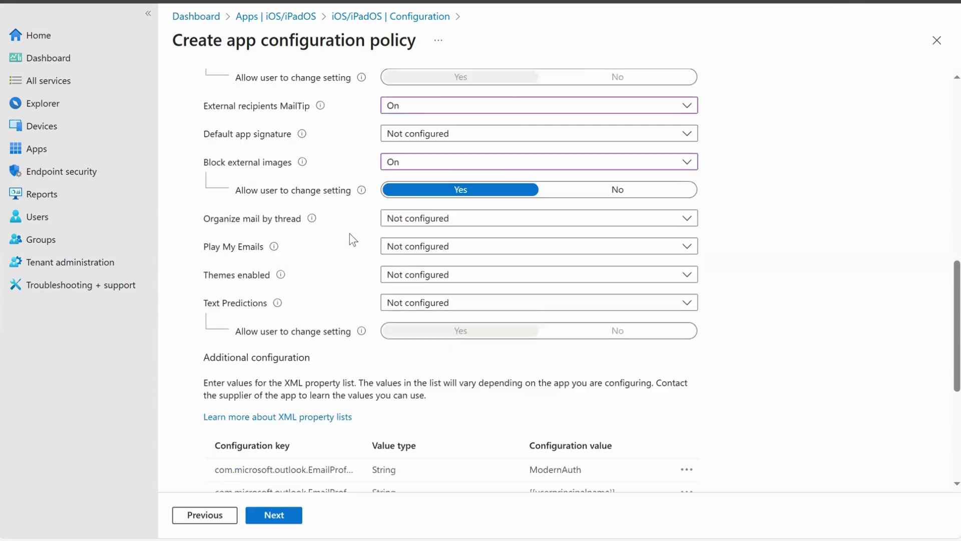
pyautogui.scroll(-1, 349, 233)
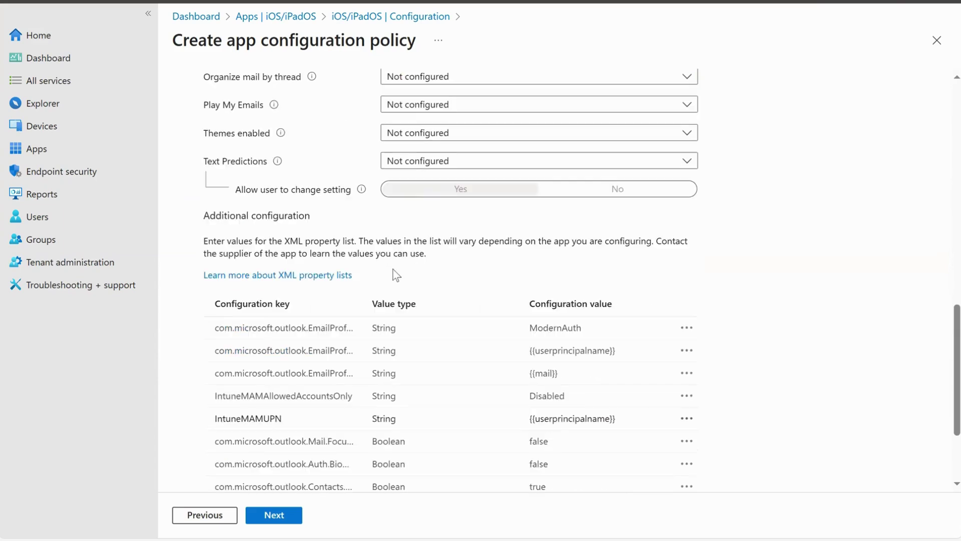
# Set Enable S/MIME and Encrypt all emails to Yes in the Outlook S/MIME settings, and proceed to the assignments.
pyautogui.scroll(-3, 393, 273)
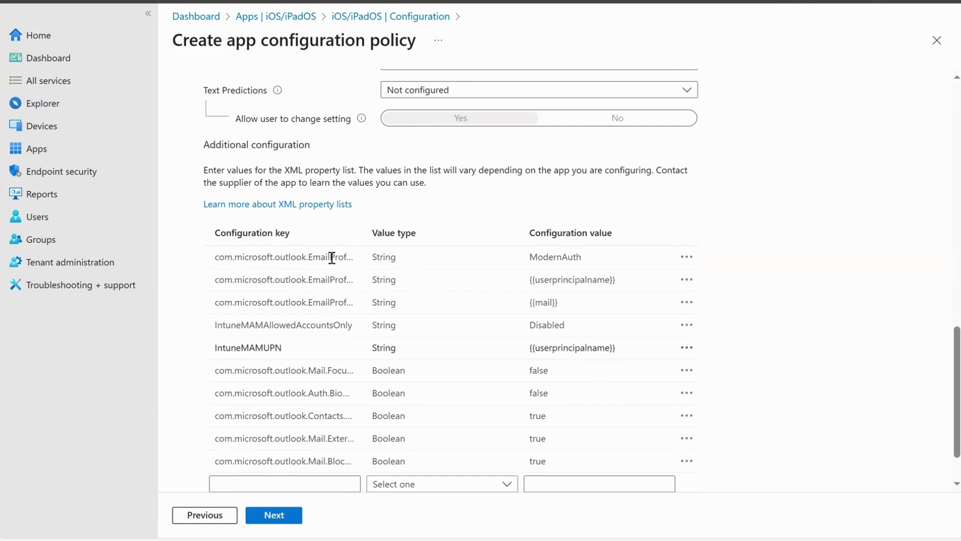
pyautogui.scroll(-2, 332, 258)
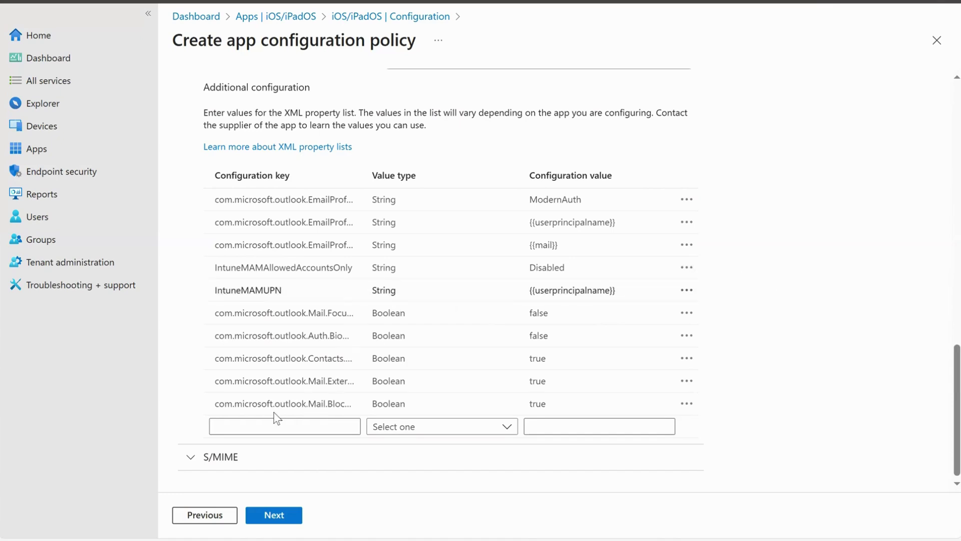
pyautogui.click(217, 457)
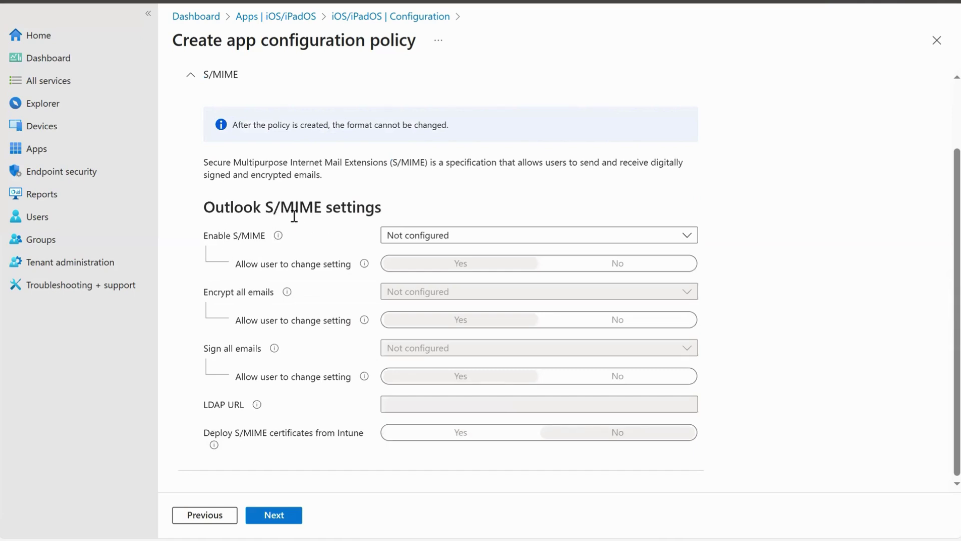
pyautogui.click(399, 240)
pyautogui.click(416, 278)
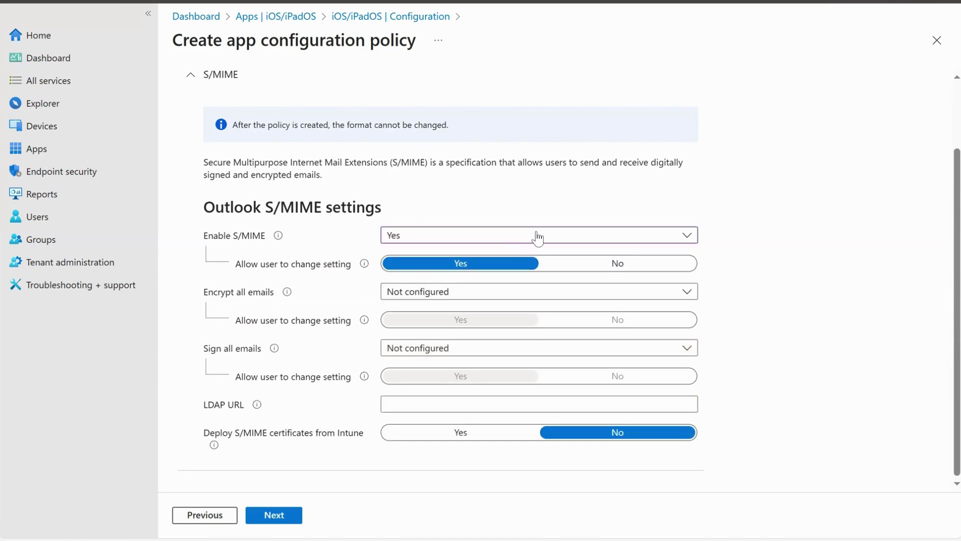
pyautogui.click(404, 294)
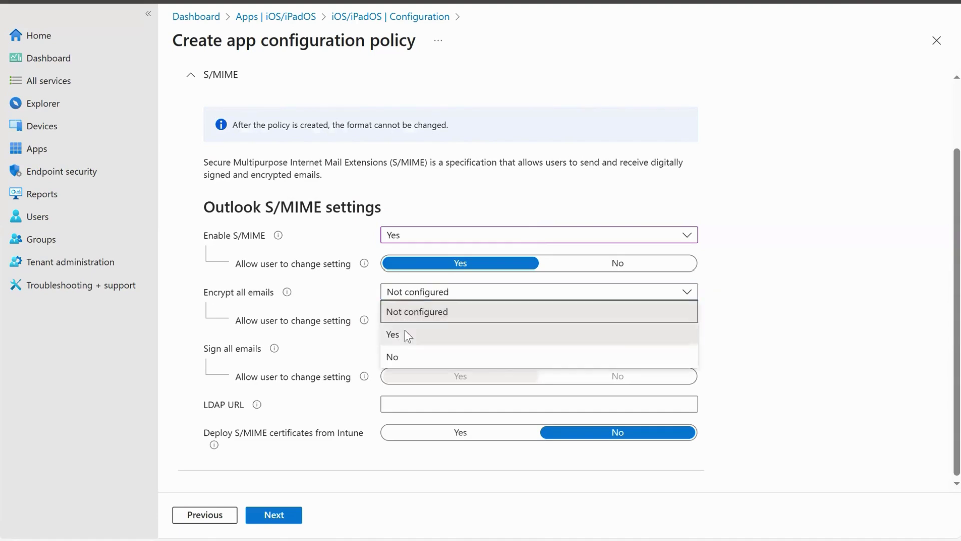
pyautogui.click(405, 333)
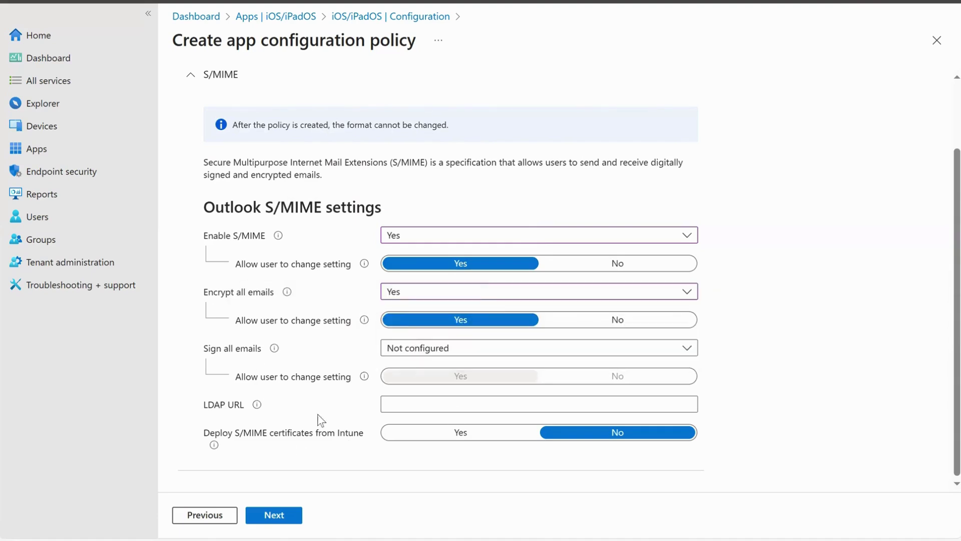
pyautogui.click(292, 520)
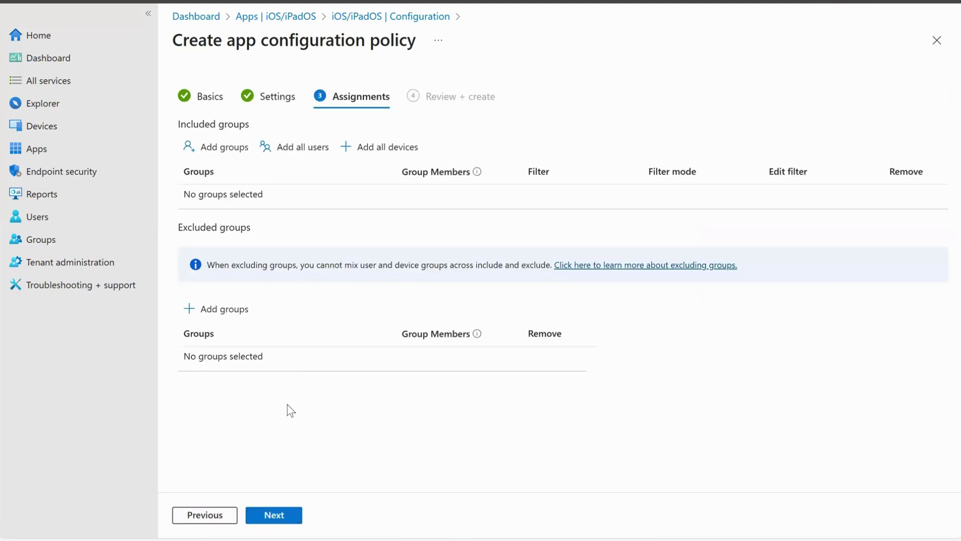
# Assign the Outlook policy to the included group SEC_TWN_INTUN-Users and create the policy.
pyautogui.click(223, 151)
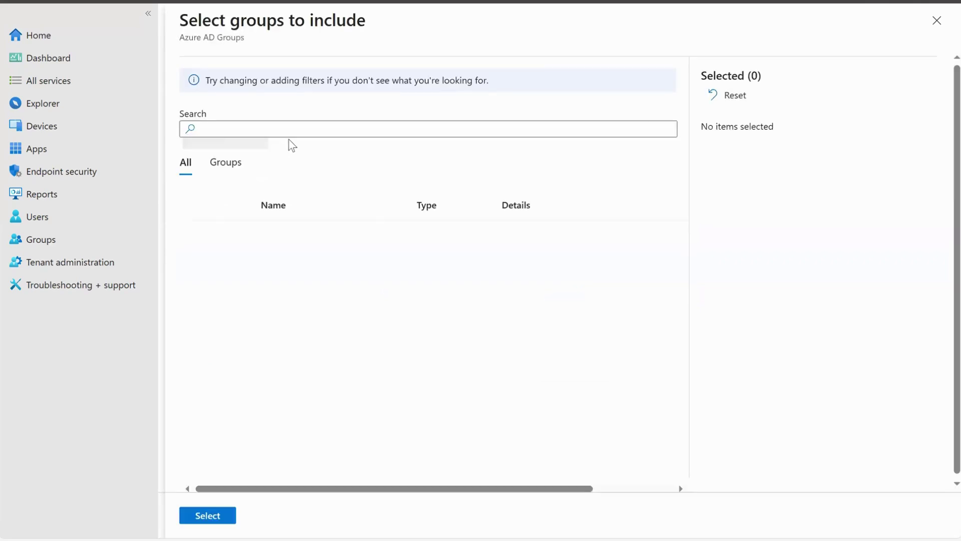
pyautogui.click(198, 236)
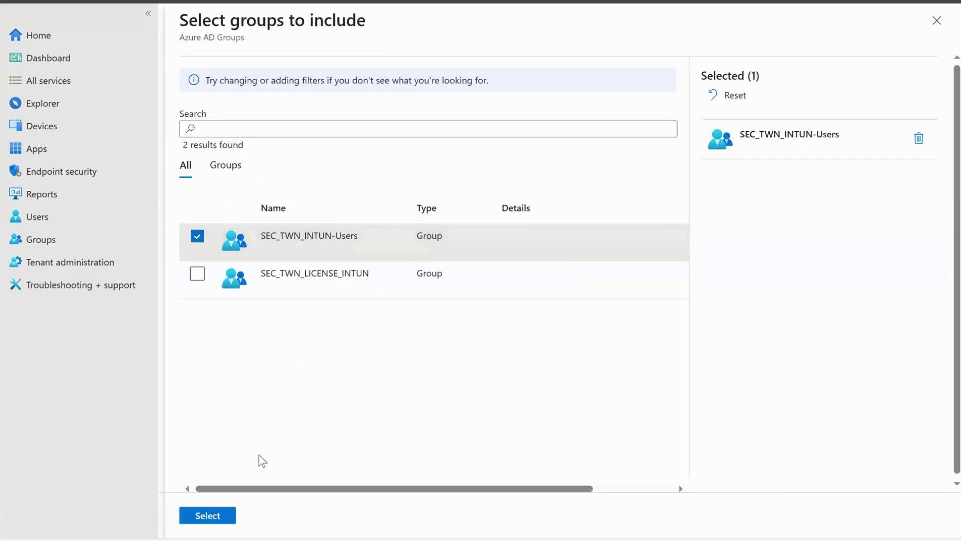
pyautogui.click(220, 516)
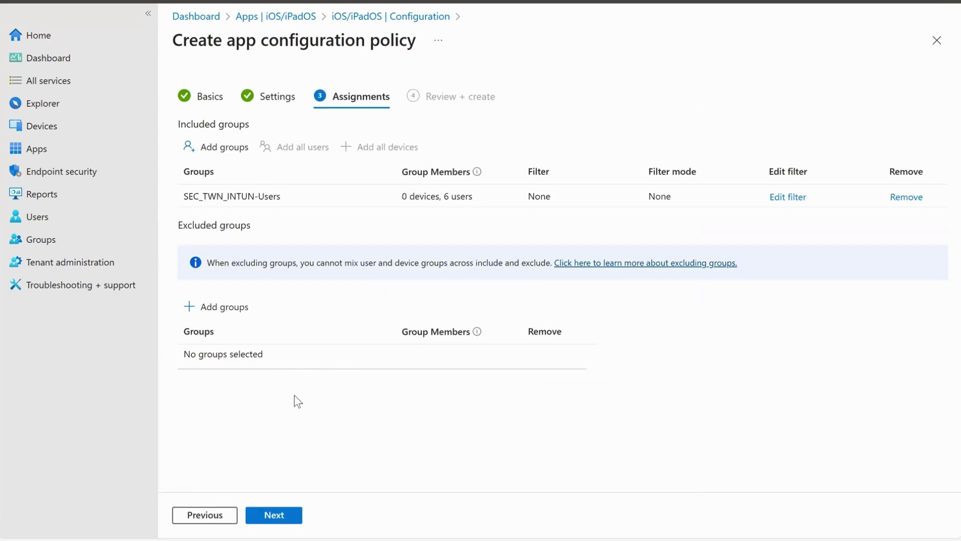
pyautogui.click(277, 518)
pyautogui.click(295, 512)
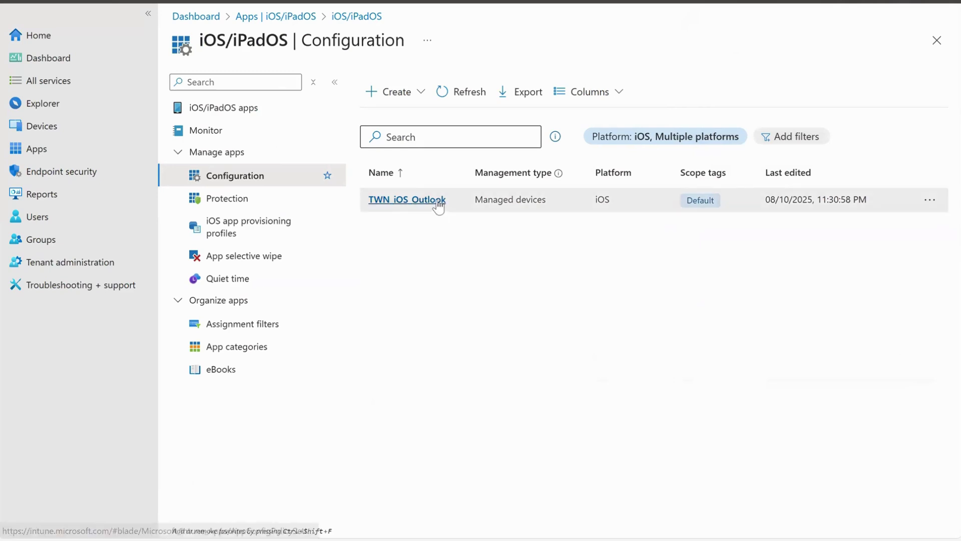
# Start a new app configuration policy for managed devices and name it TWN_iOS_Microsoft Teams.
pyautogui.click(420, 100)
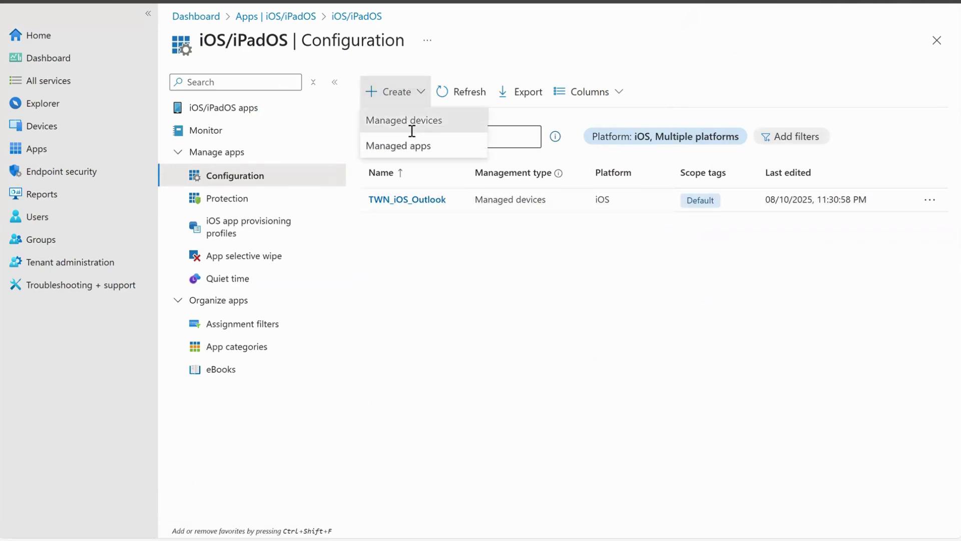
pyautogui.click(410, 128)
pyautogui.click(402, 123)
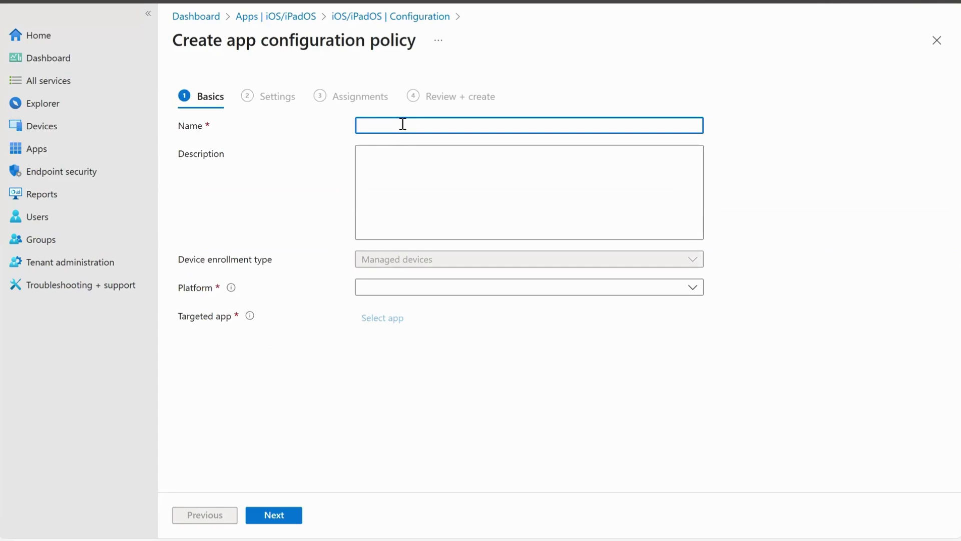
pyautogui.write('TWN_iOS_Micr')
pyautogui.write('osoft Teams')
pyautogui.click(433, 151)
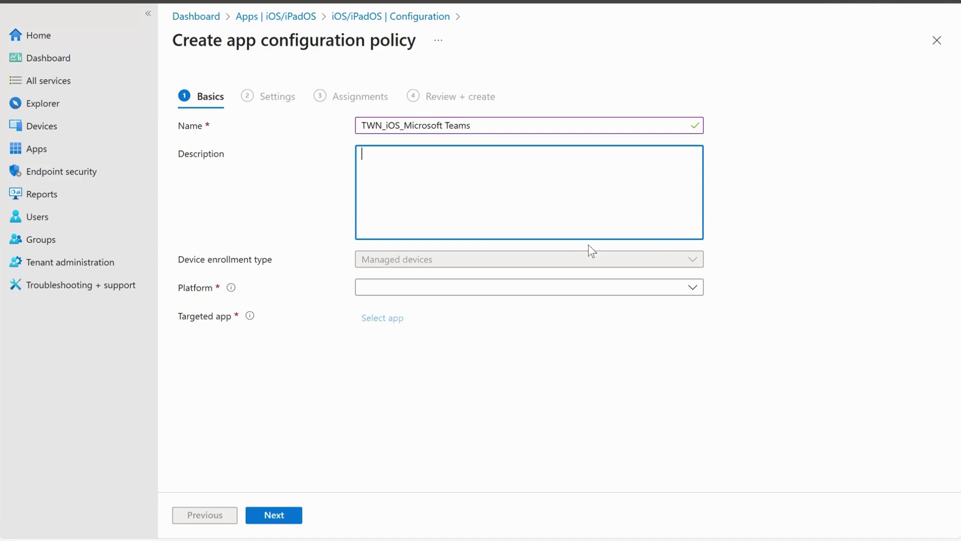
# Set the policy's platform to iOS/iPadOS and its targeted app to Microsoft Teams, and proceed to the settings.
pyautogui.click(429, 287)
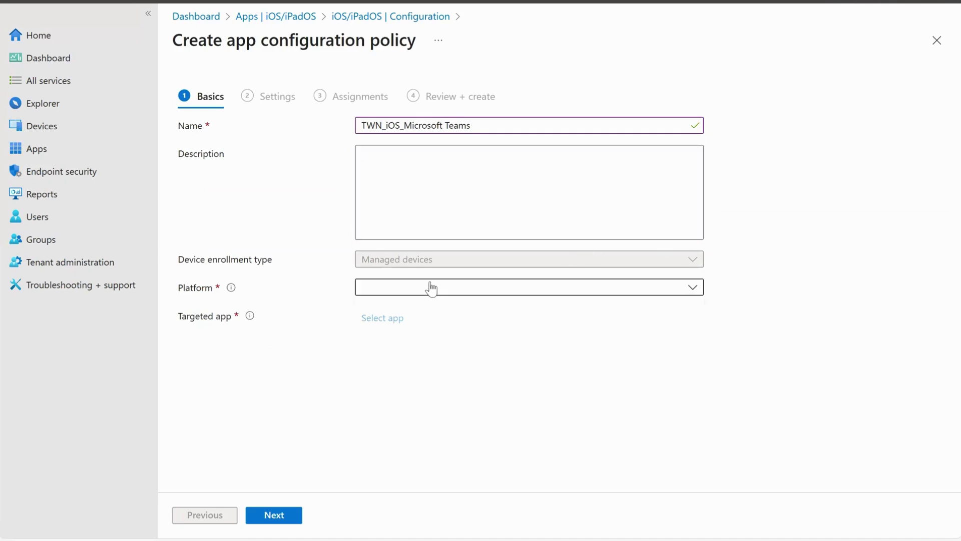
pyautogui.click(419, 309)
pyautogui.click(382, 319)
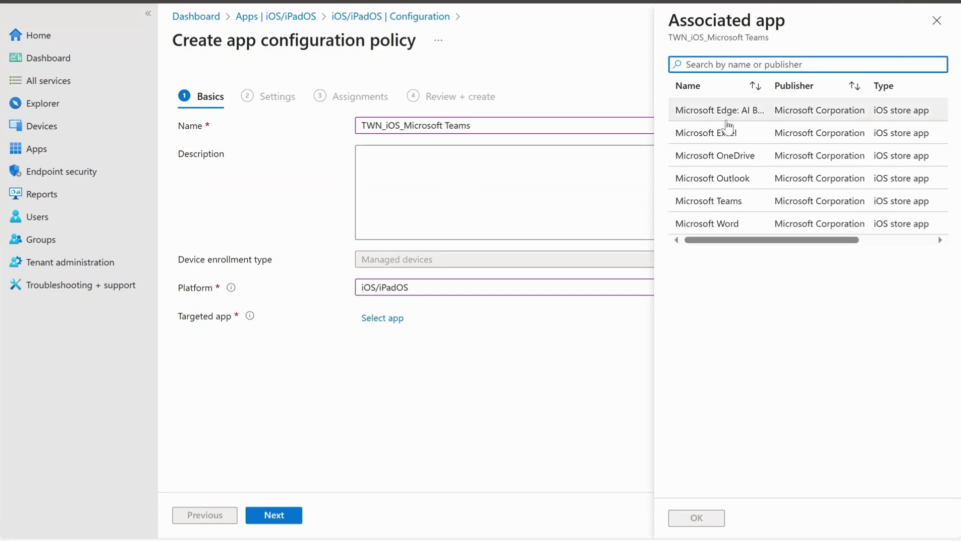
pyautogui.click(726, 202)
pyautogui.click(695, 521)
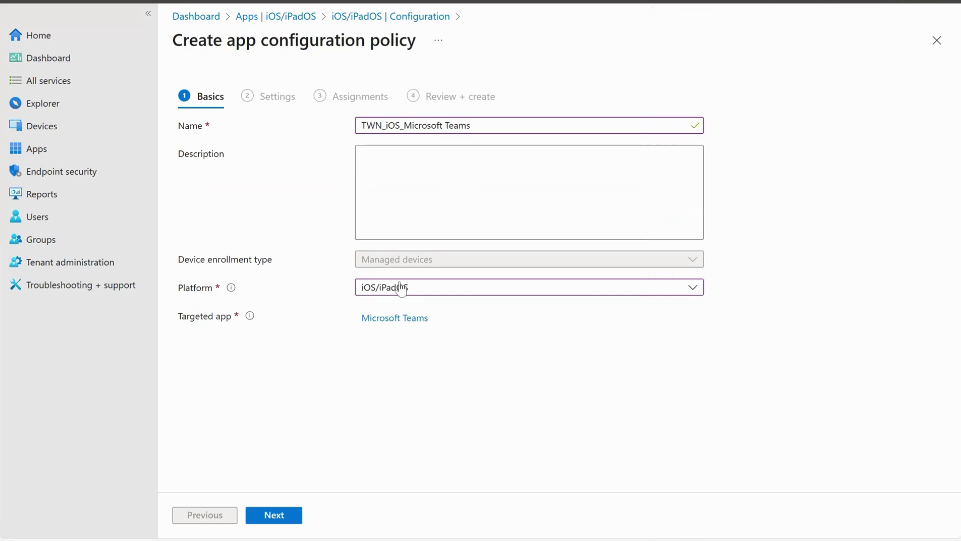
pyautogui.click(279, 517)
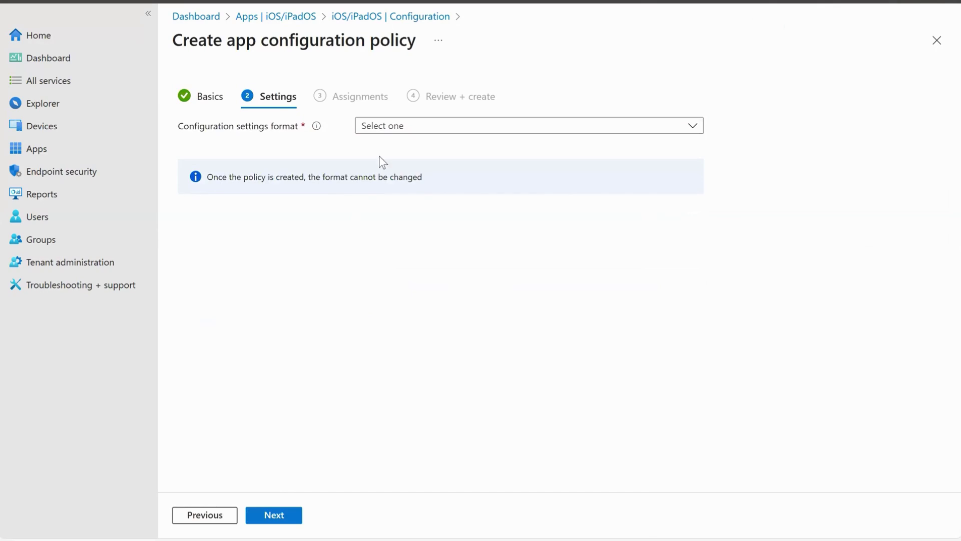
# Choose the configuration designer format and add the configuration key IntuneMAMUPN, copied from the documentation page on iOS managed devices.
pyautogui.click(398, 124)
pyautogui.click(398, 146)
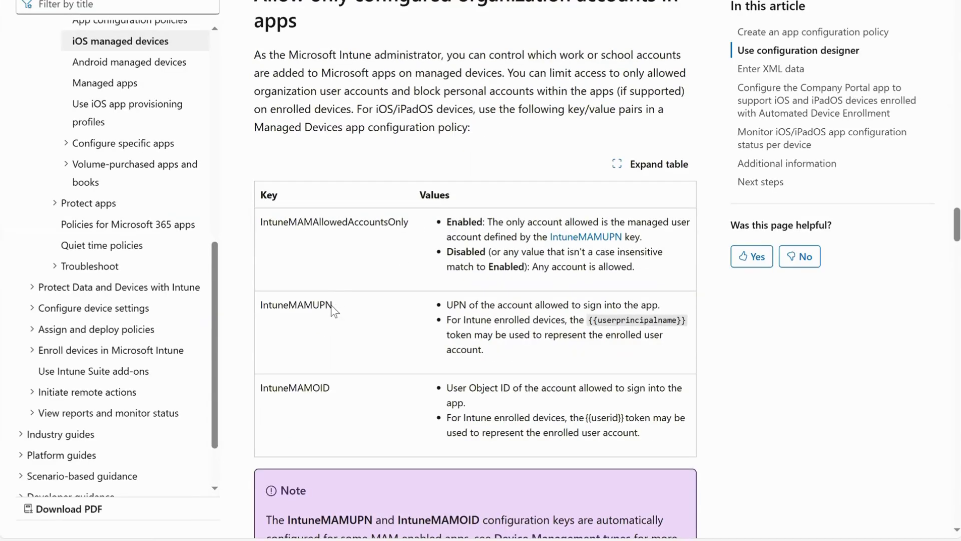
pyautogui.doubleClick(267, 305)
pyautogui.hotkey('ctrl', 'c')
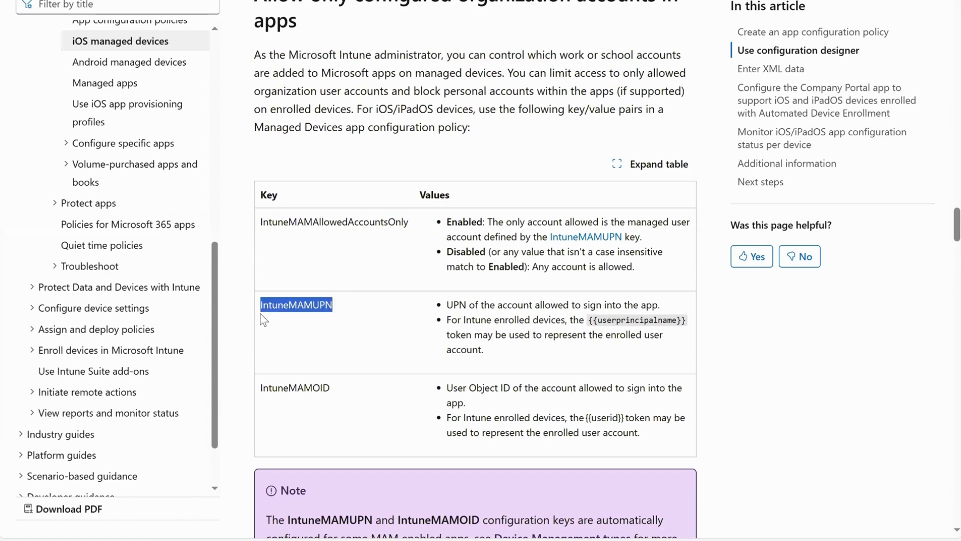
pyautogui.rightClick(268, 305)
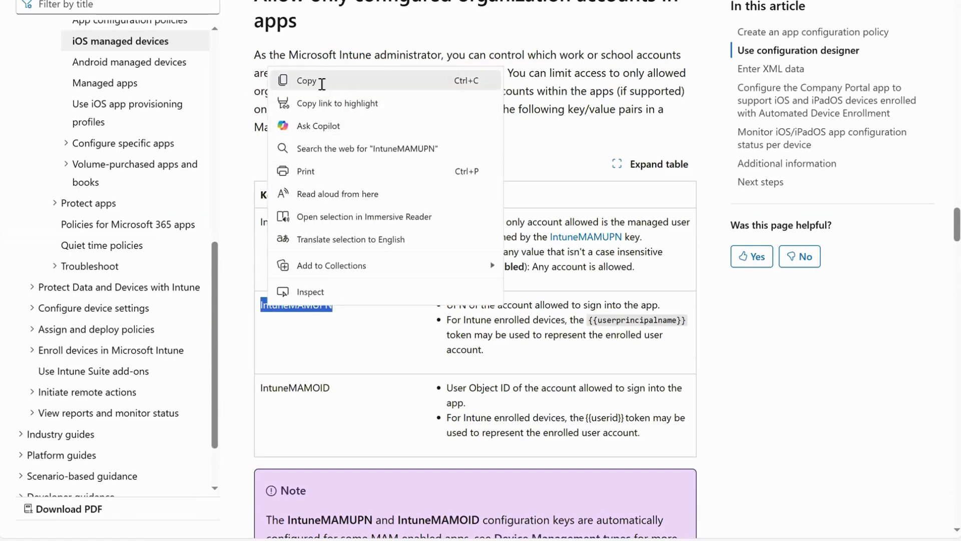
pyautogui.click(321, 82)
pyautogui.hotkey('alt', 'Tab')
pyautogui.click(217, 311)
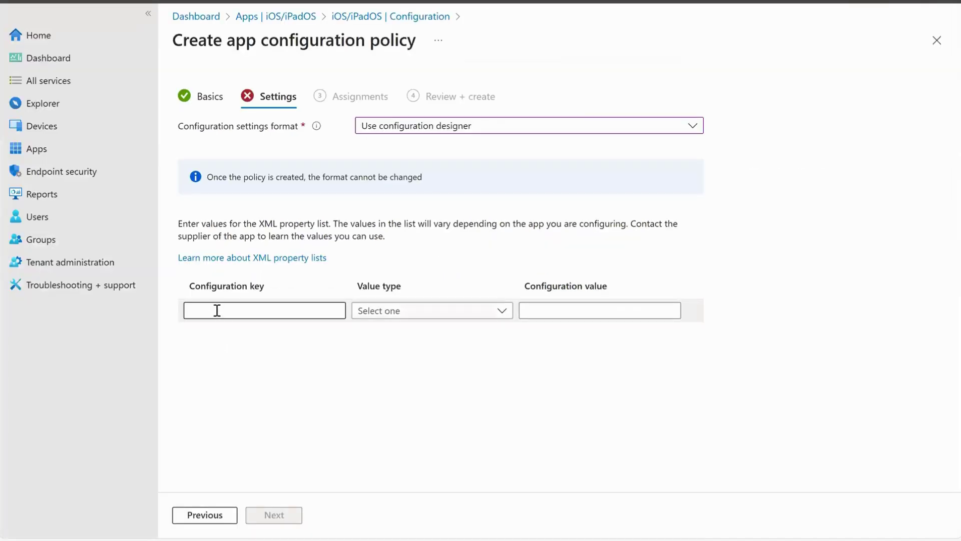
pyautogui.rightClick(219, 312)
pyautogui.click(287, 175)
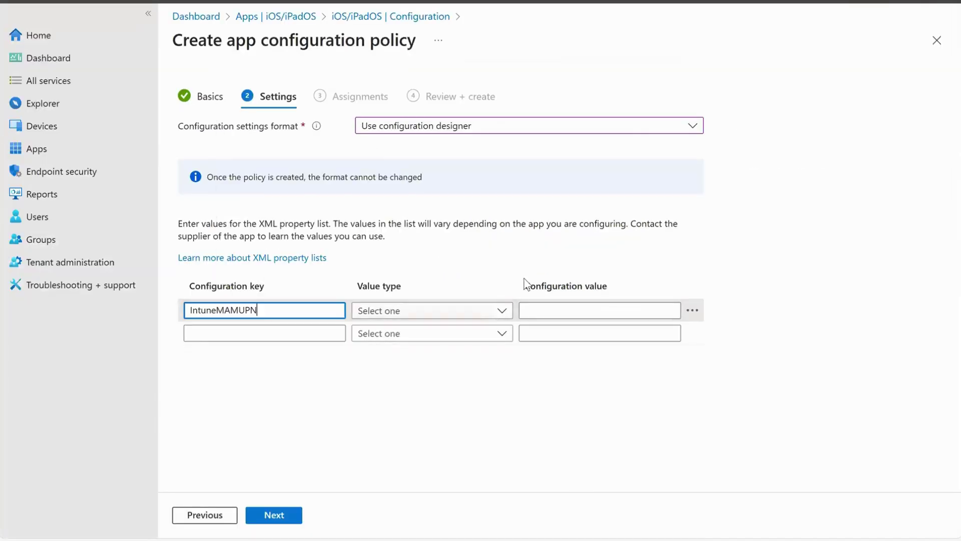
# Give the IntuneMAMUPN key the String type and the value {{userprincipalname}} copied from the documentation page, and proceed to the assignments.
pyautogui.click(430, 310)
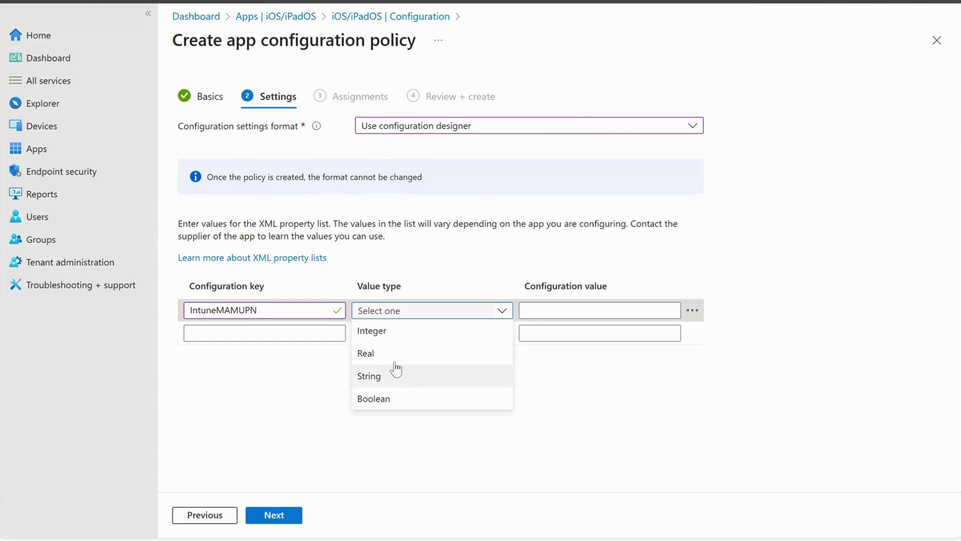
pyautogui.click(391, 377)
pyautogui.click(611, 309)
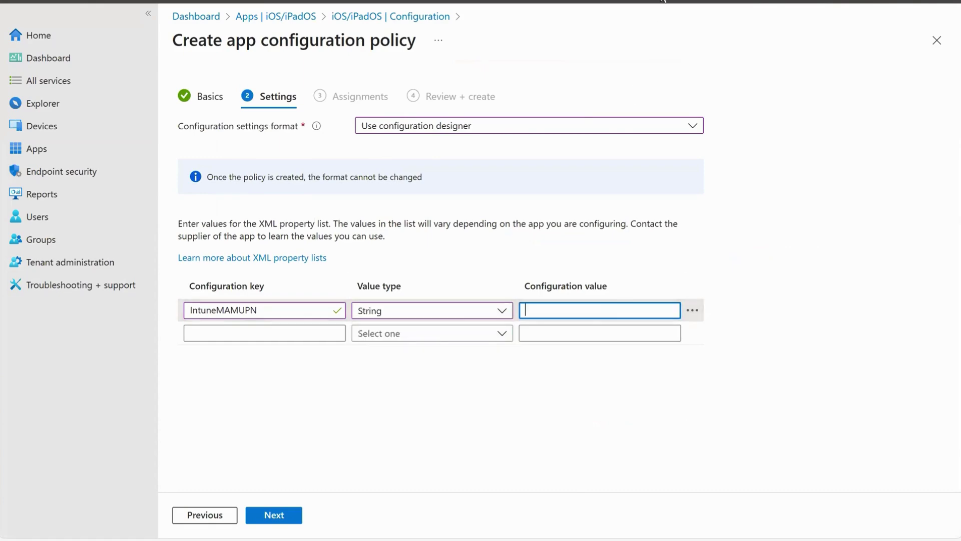
pyautogui.hotkey('alt', 'Tab')
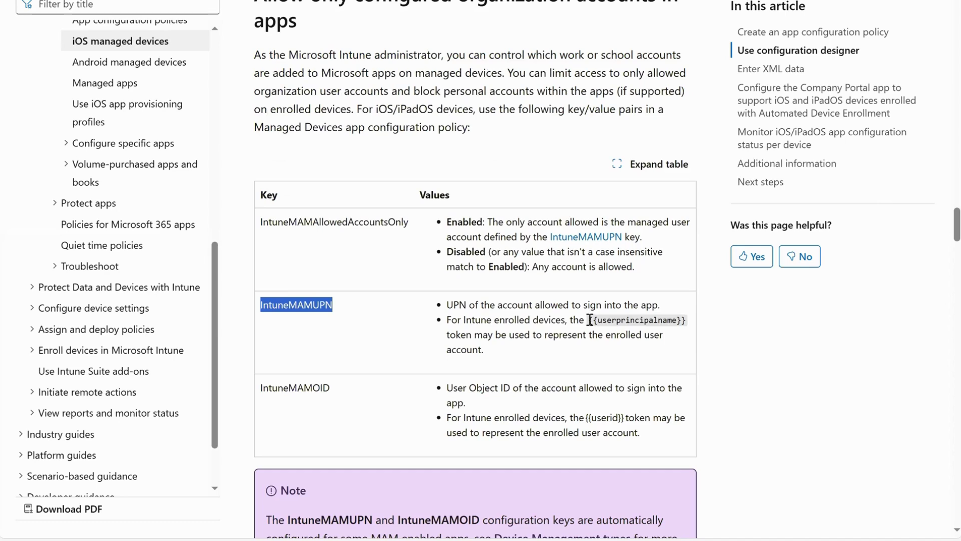
pyautogui.moveTo(588, 321); pyautogui.dragTo(686, 320)
pyautogui.rightClick(684, 323)
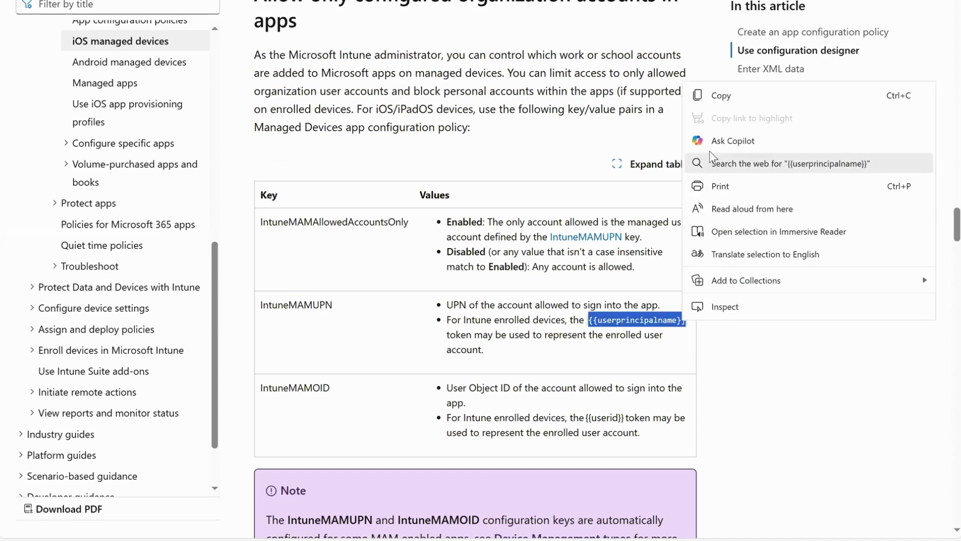
pyautogui.click(721, 96)
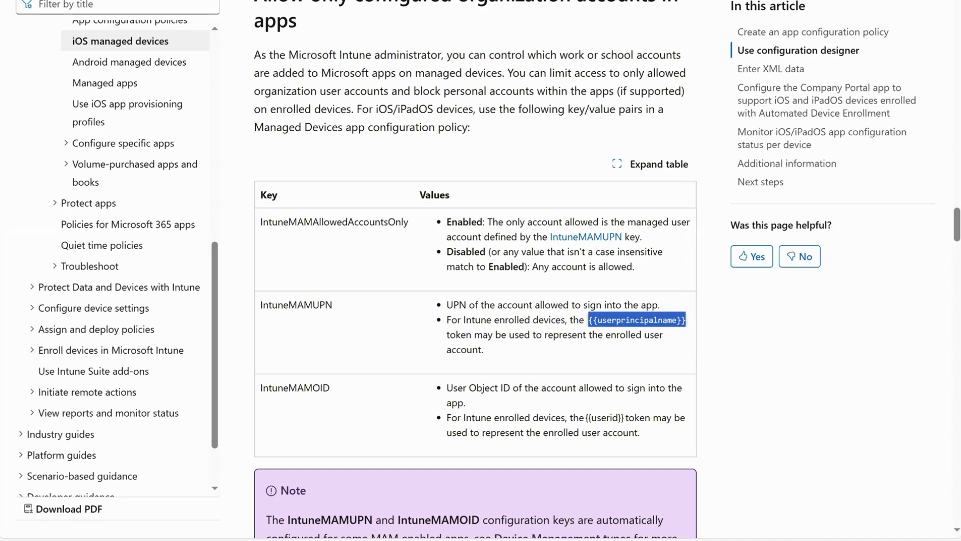
pyautogui.hotkey('alt', 'Tab')
pyautogui.rightClick(545, 309)
pyautogui.click(581, 192)
pyautogui.click(702, 388)
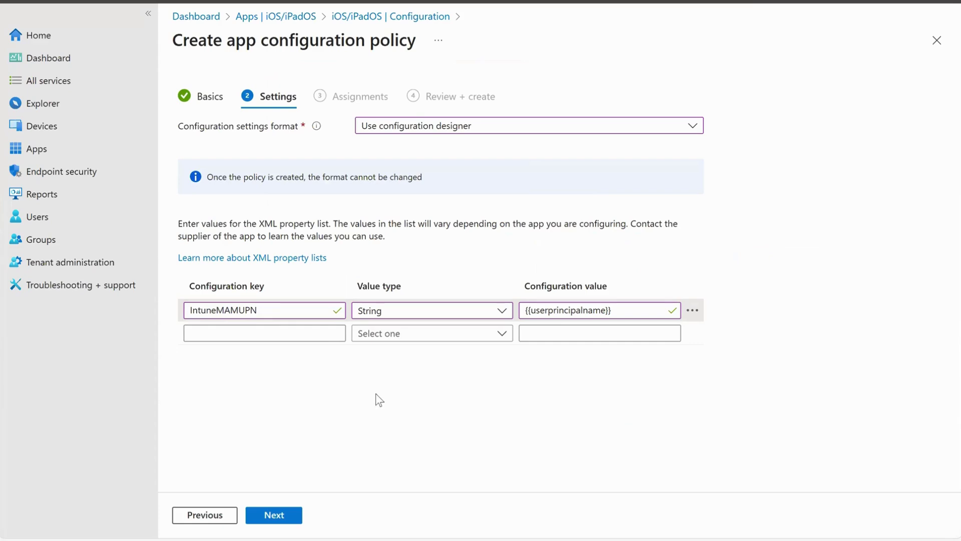
pyautogui.click(275, 516)
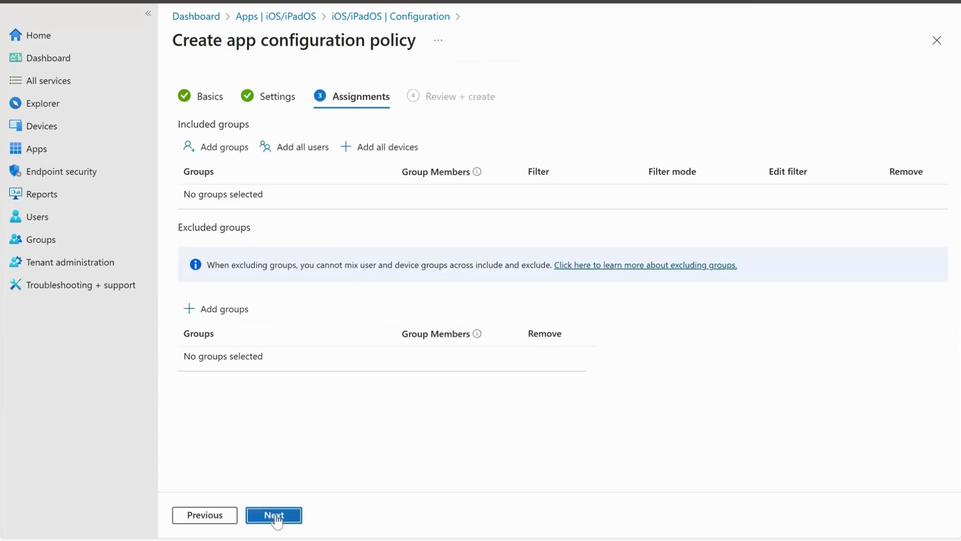
# Include the group SEC_TWN_INTUN-Users in the Teams policy's assignments and create the policy.
pyautogui.click(230, 150)
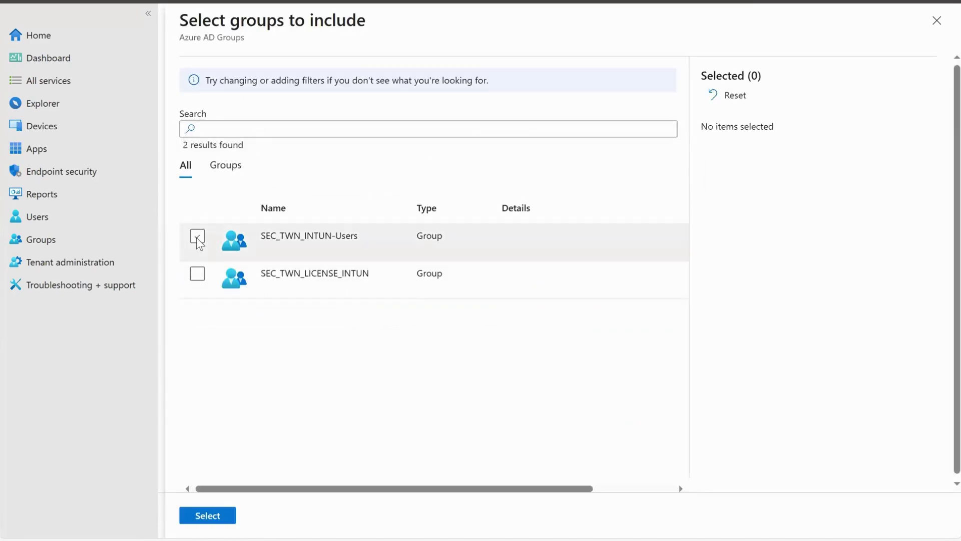
pyautogui.click(196, 236)
pyautogui.click(229, 517)
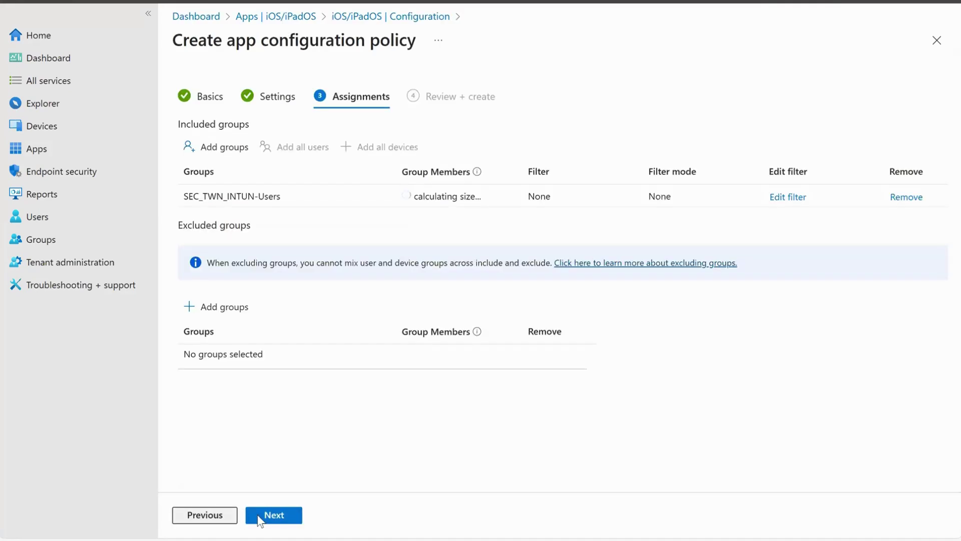
pyautogui.click(272, 514)
pyautogui.click(275, 517)
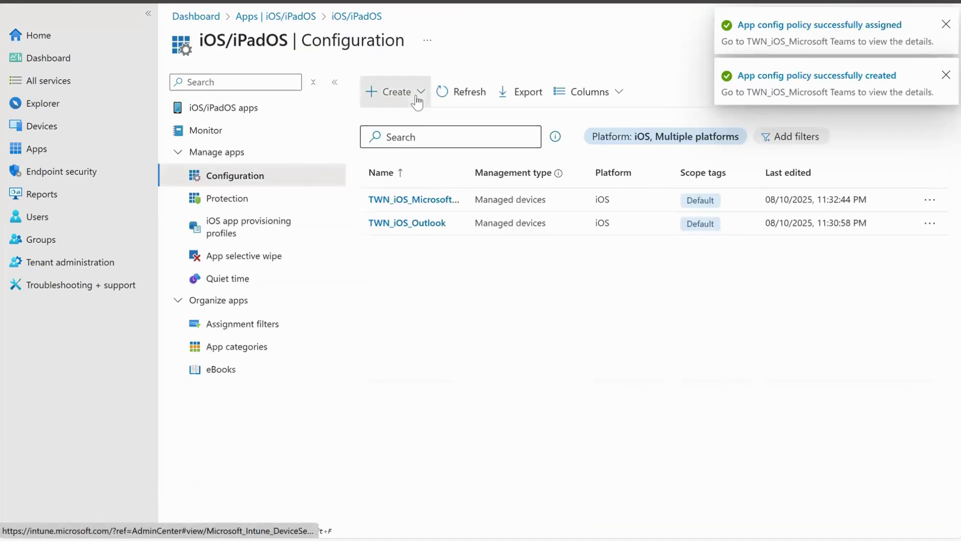
# Start another app configuration policy for managed devices and name it TWN_iOS_Microsoft Edge.
pyautogui.click(417, 95)
pyautogui.click(425, 120)
pyautogui.click(386, 122)
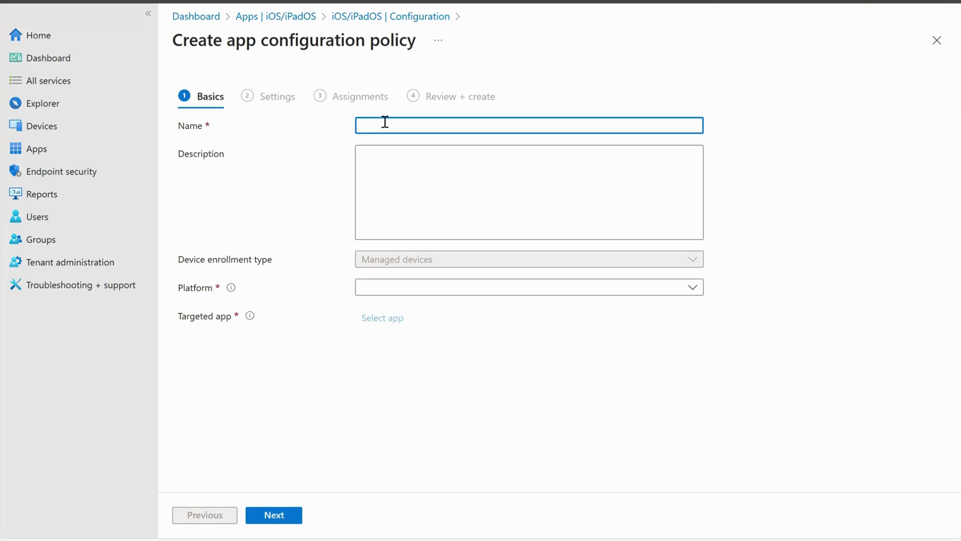
pyautogui.write('TWN')
pyautogui.write('iOS_Microsoft Egde')
pyautogui.press('BackSpace')
pyautogui.press('BackSpace')
pyautogui.write('dge')
pyautogui.click(506, 185)
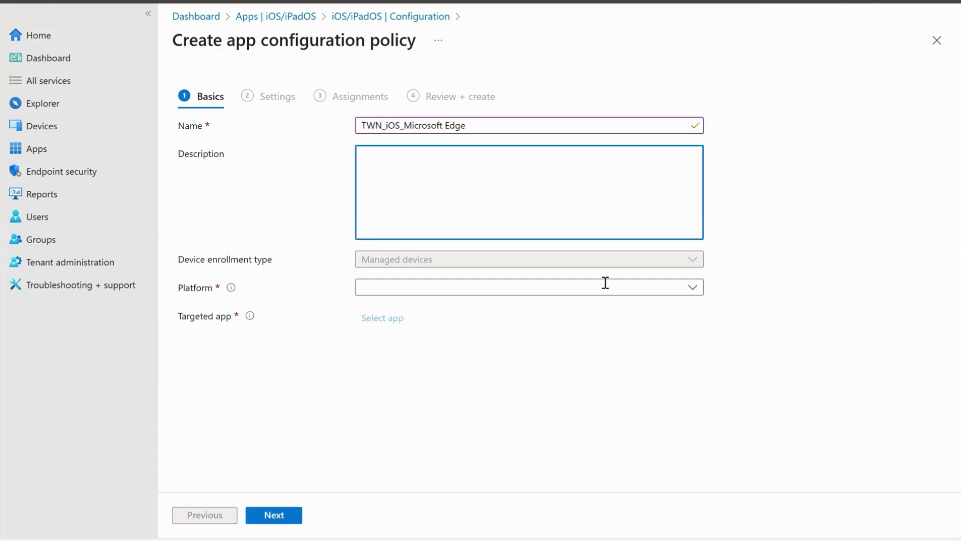
# Set the Edge policy's platform to iOS/iPadOS, target the Microsoft Edge: AI Browser app, and proceed to the settings.
pyautogui.click(605, 283)
pyautogui.click(434, 307)
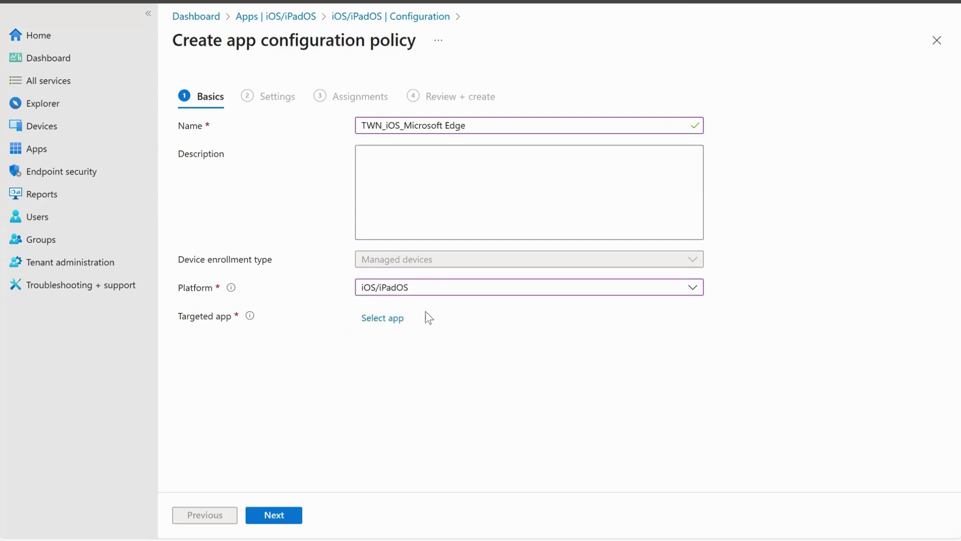
pyautogui.click(384, 318)
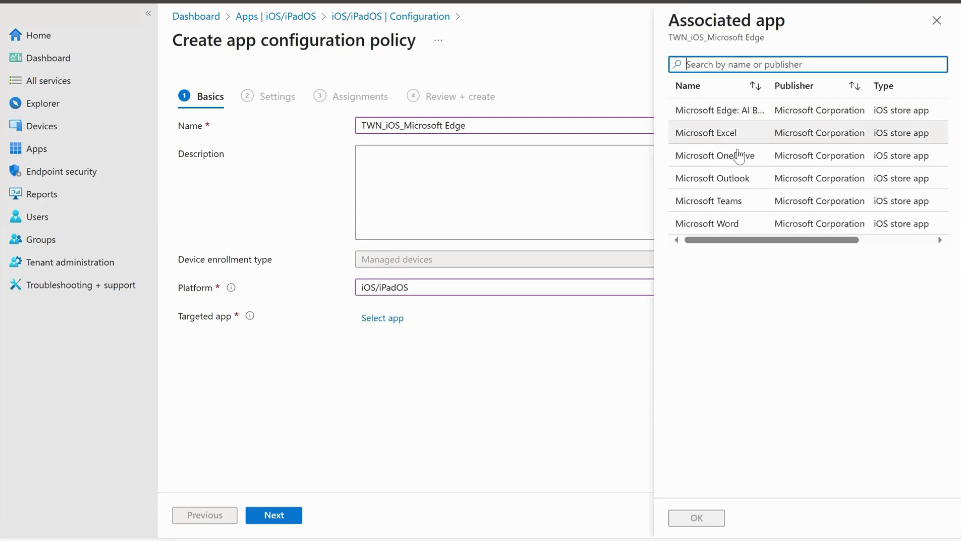
pyautogui.click(730, 111)
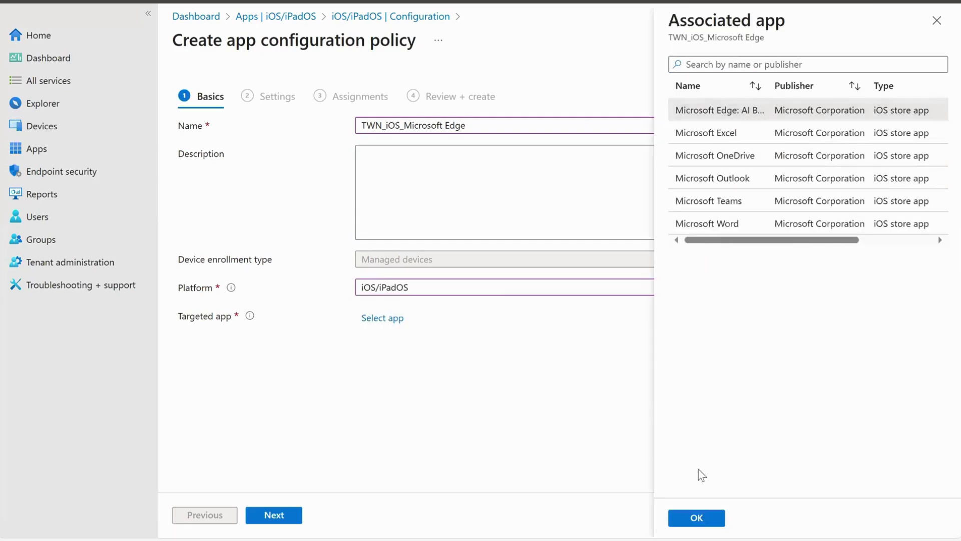
pyautogui.click(698, 519)
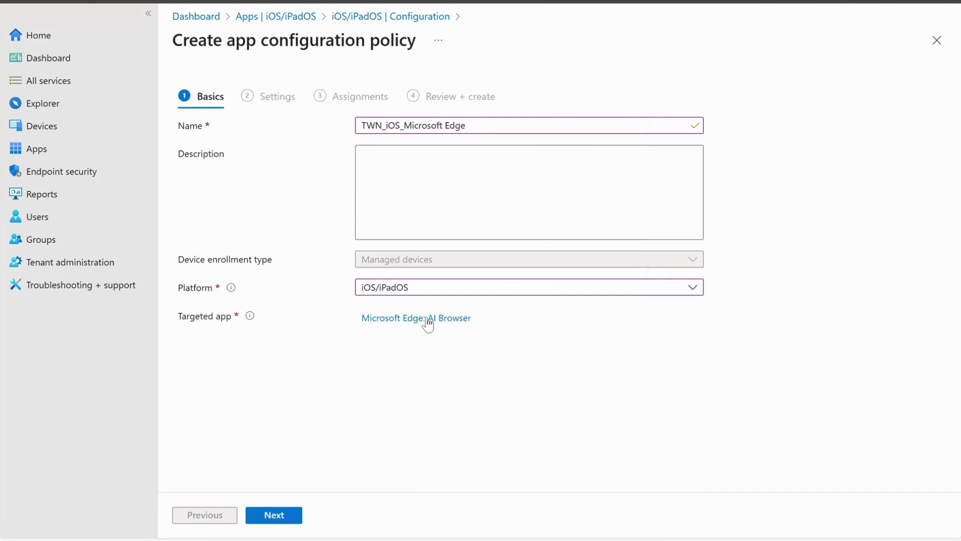
pyautogui.click(288, 520)
# Use the configuration designer format for the Edge policy and add the key IntuneMAMUPN, copied from the iOS managed devices documentation page.
pyautogui.click(393, 128)
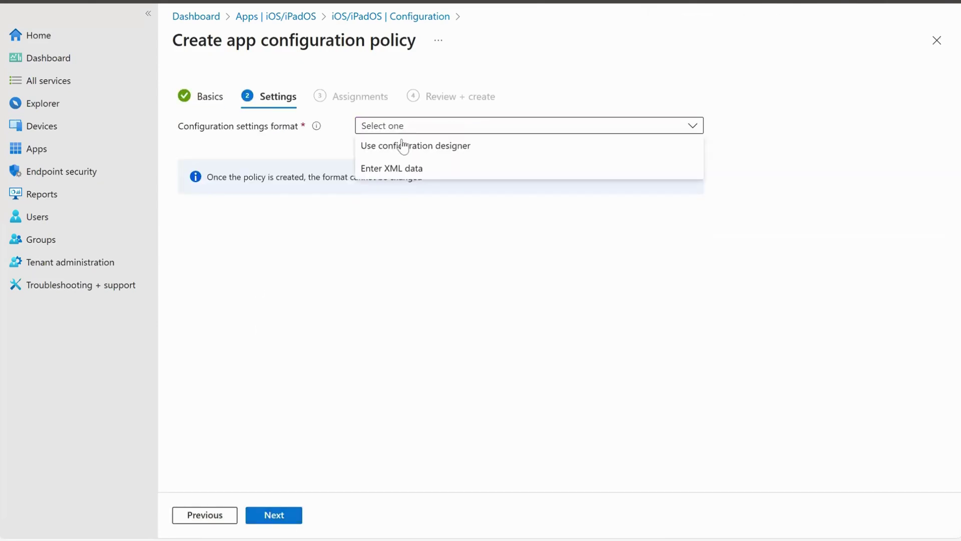
pyautogui.click(399, 146)
pyautogui.click(278, 311)
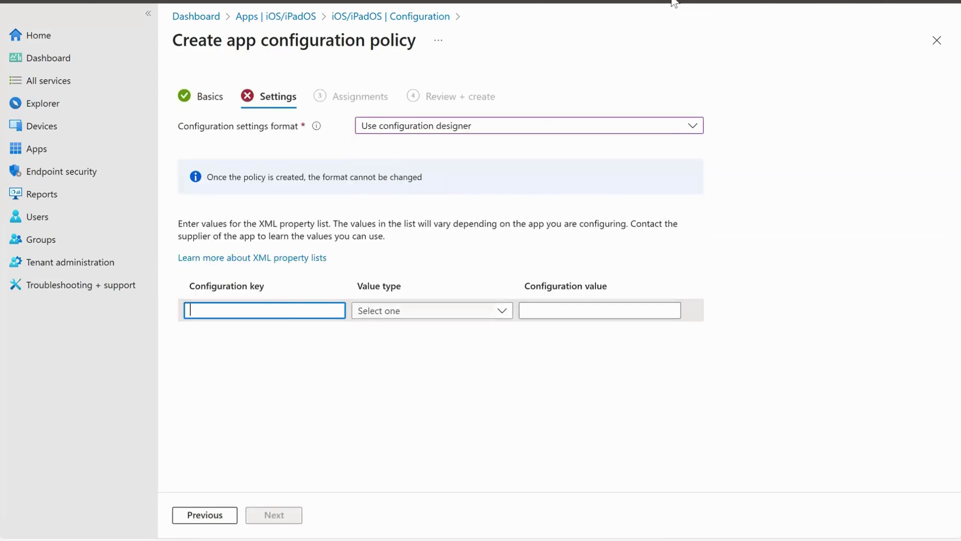
pyautogui.hotkey('alt', 'Tab')
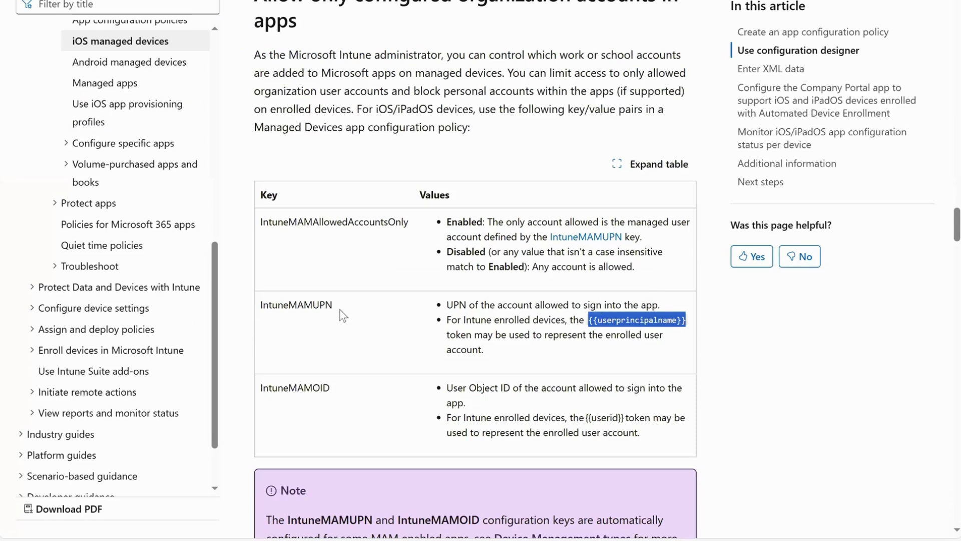
pyautogui.moveTo(334, 306); pyautogui.dragTo(260, 306)
pyautogui.rightClick(281, 305)
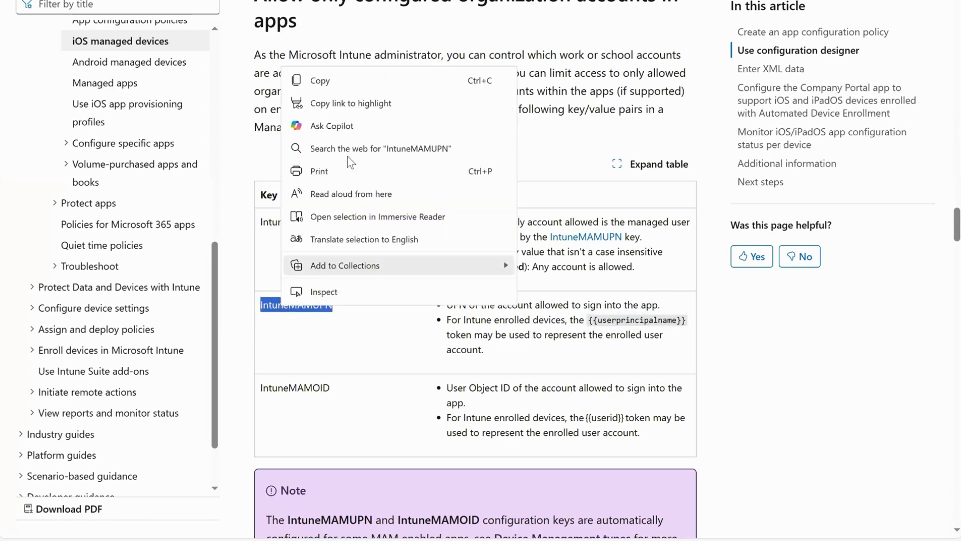
pyautogui.click(351, 80)
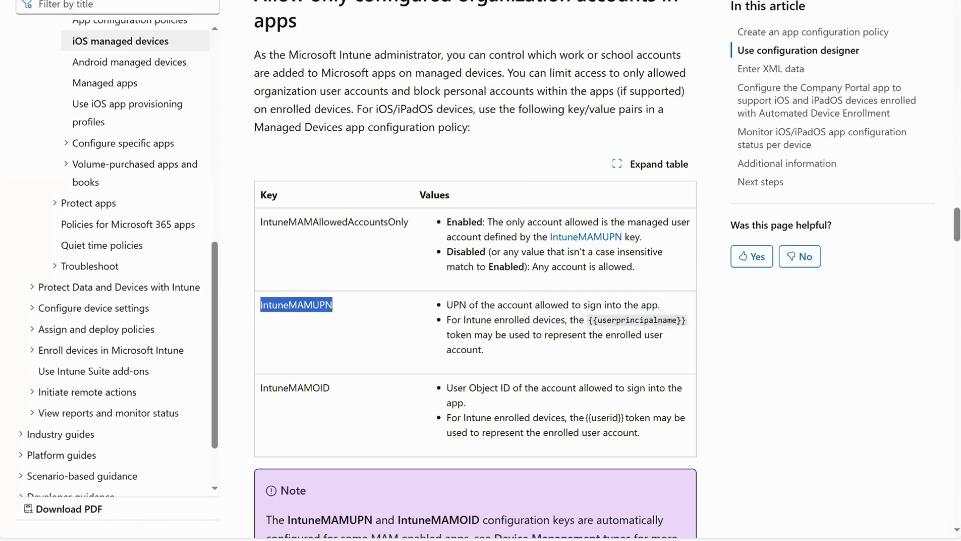
pyautogui.hotkey('alt', 'Tab')
pyautogui.rightClick(292, 314)
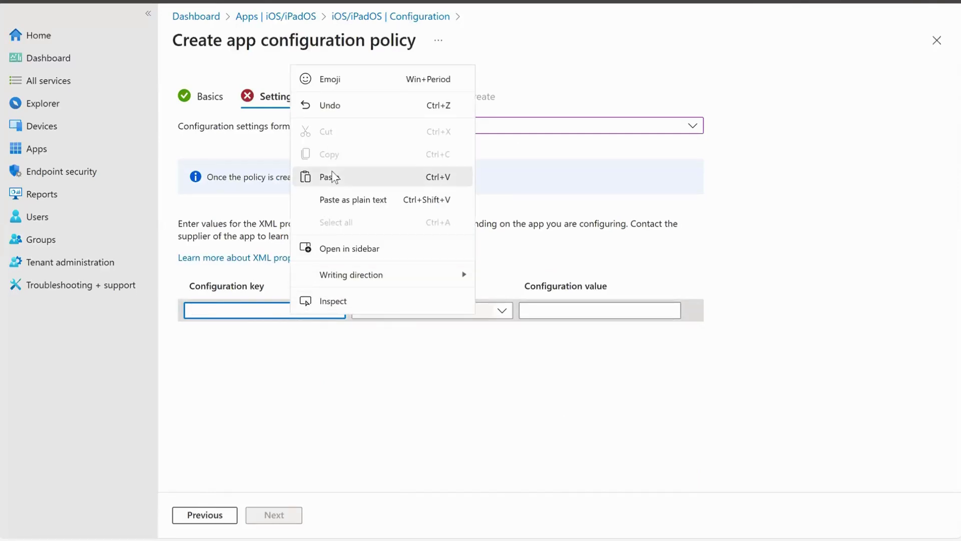
pyautogui.click(333, 176)
# Give the Edge policy's IntuneMAMUPN key the String type and the value {{userprincipalname}} copied from the documentation, and proceed to the assignments.
pyautogui.click(494, 311)
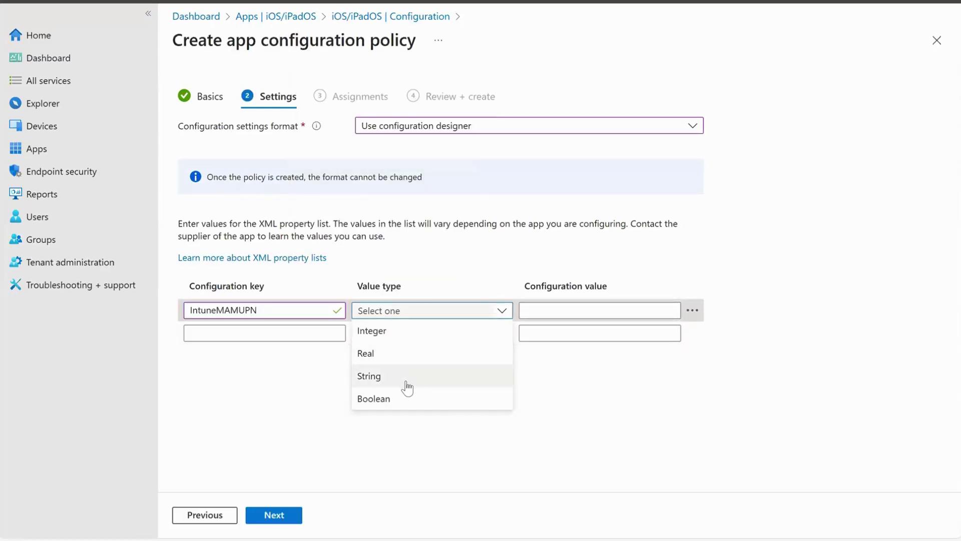
pyautogui.click(406, 380)
pyautogui.click(577, 309)
pyautogui.hotkey('alt', 'Tab')
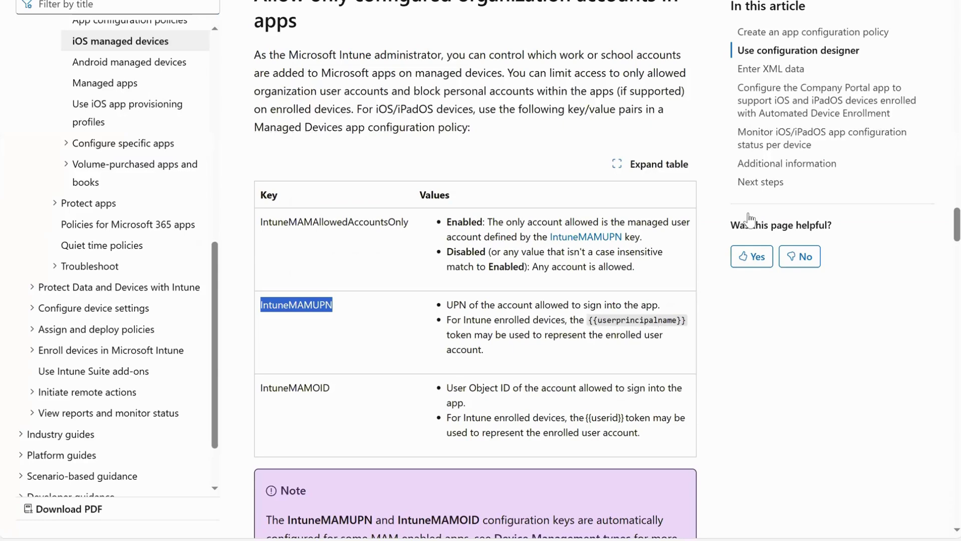
pyautogui.moveTo(589, 321)
pyautogui.mouseDown()
pyautogui.moveTo(644, 320)
pyautogui.moveTo(684, 341)
pyautogui.moveTo(590, 321)
pyautogui.mouseUp()
pyautogui.click(687, 332)
pyautogui.rightClick(599, 320)
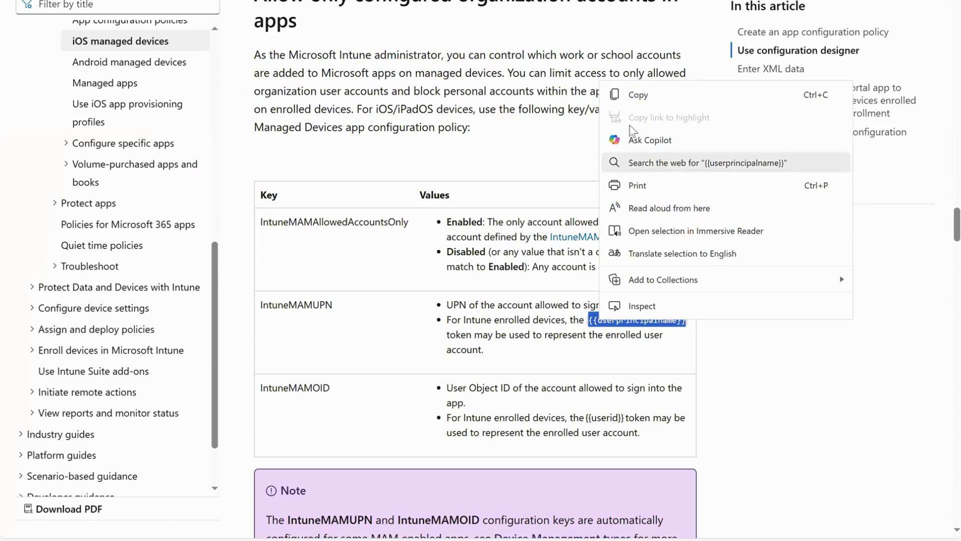
pyautogui.click(638, 95)
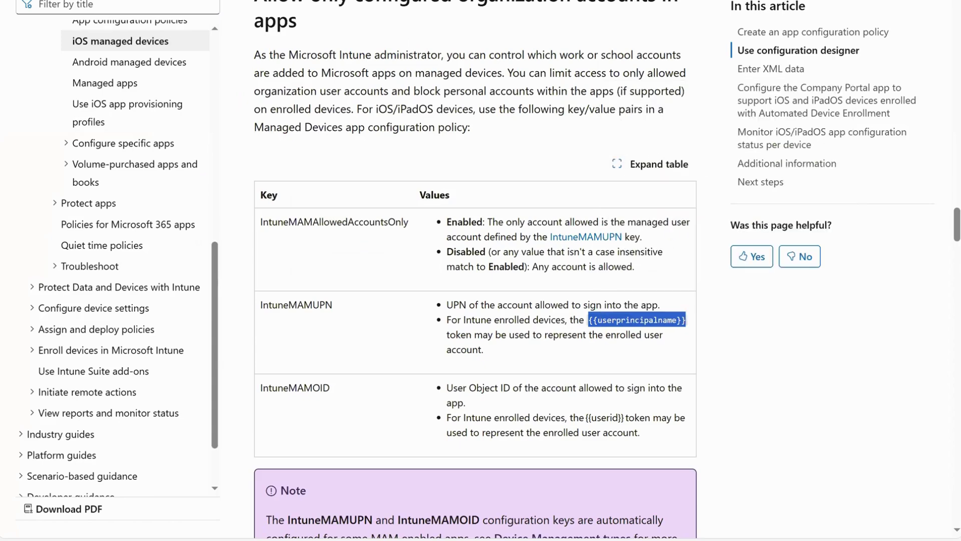
pyautogui.hotkey('alt', 'Tab')
pyautogui.click(558, 310)
pyautogui.rightClick(558, 310)
pyautogui.click(591, 172)
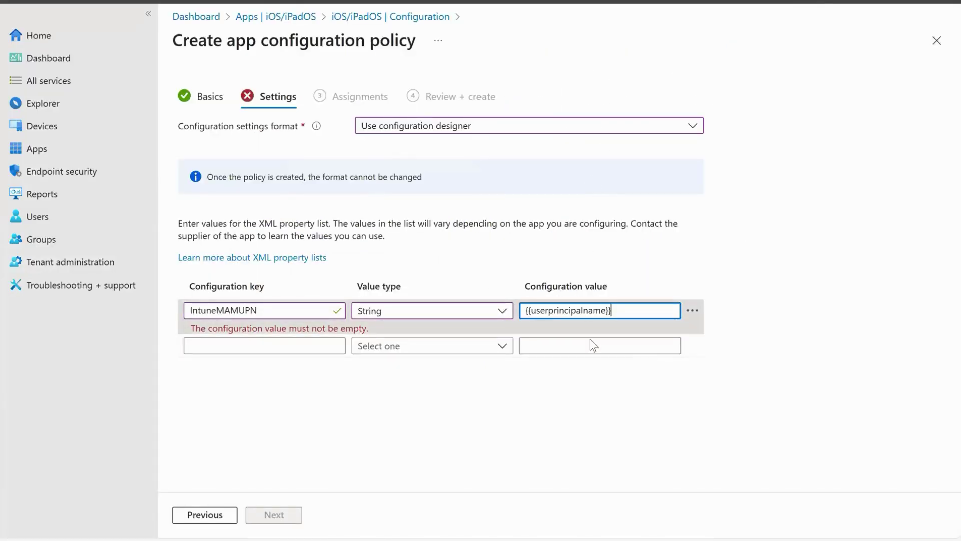
pyautogui.click(298, 519)
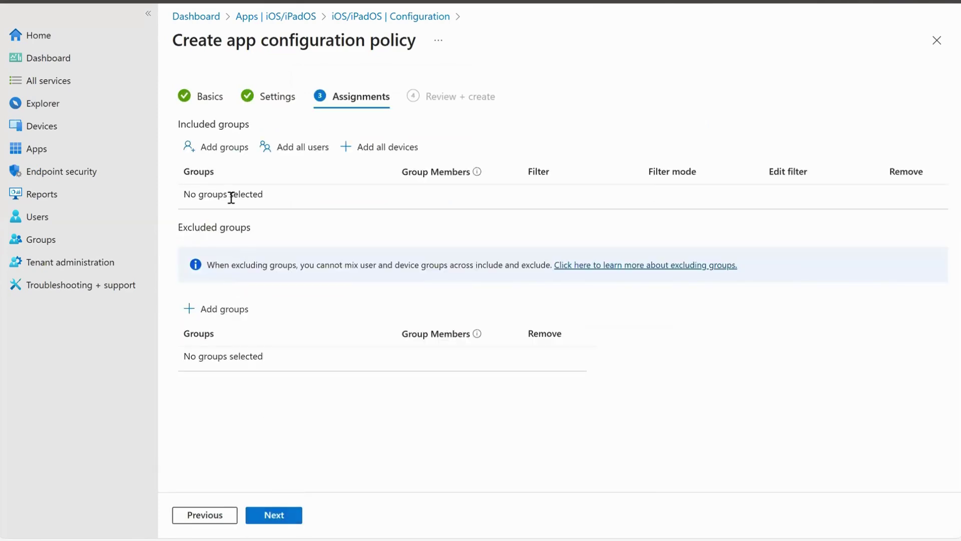
# Include the group SEC_TWN_INTUN-Users in the Edge policy's assignments and create the policy.
pyautogui.click(207, 146)
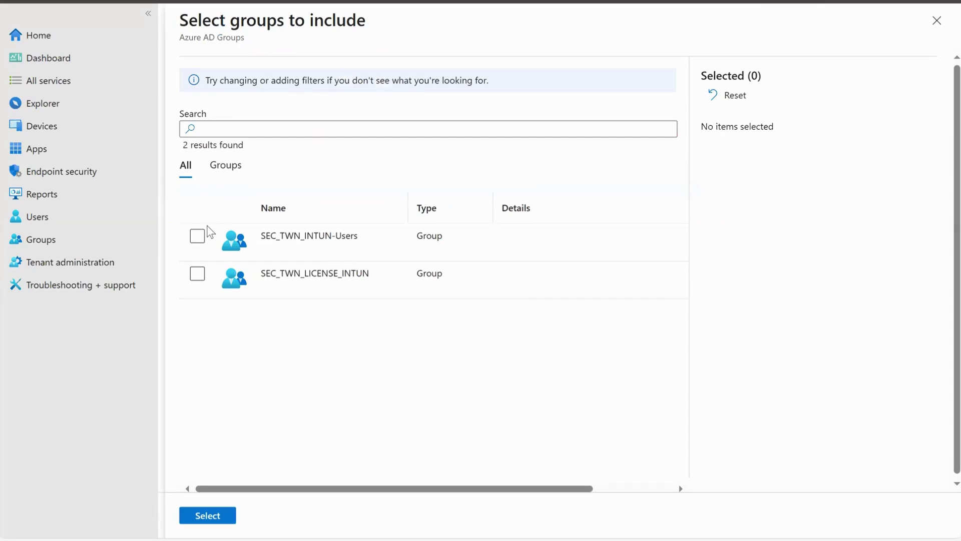
pyautogui.click(204, 233)
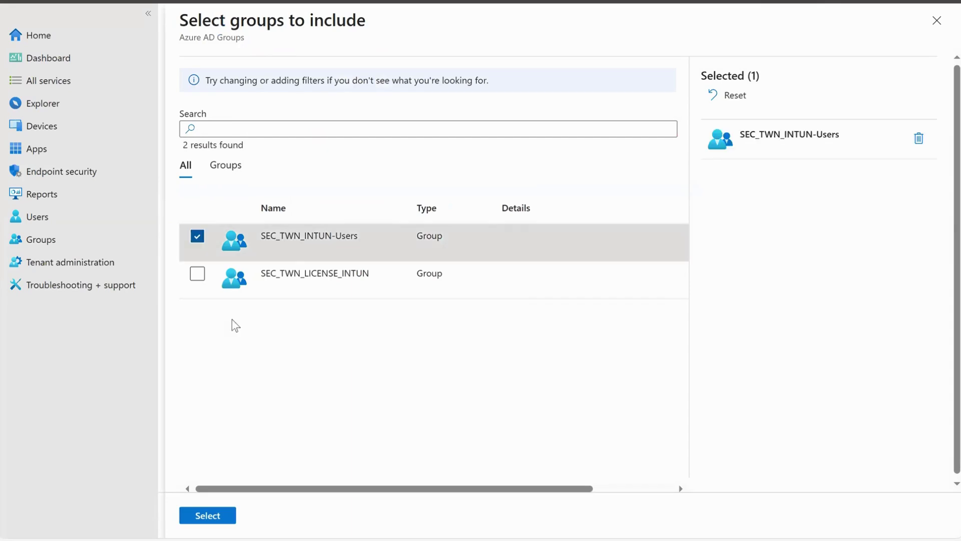
pyautogui.click(219, 515)
pyautogui.click(273, 515)
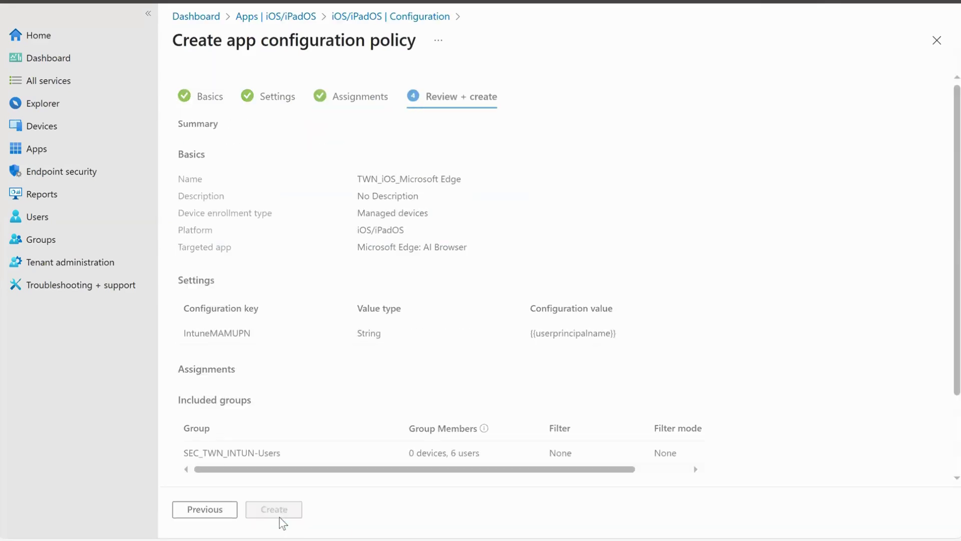
pyautogui.click(281, 513)
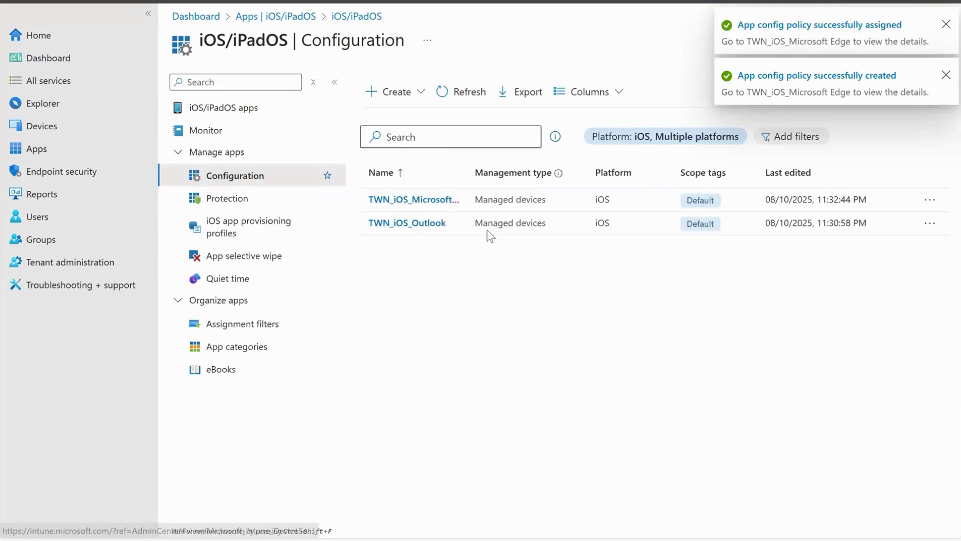
# Start another app configuration policy for managed devices and name it TWN_iOS_OneDrive.
pyautogui.click(401, 92)
pyautogui.click(422, 123)
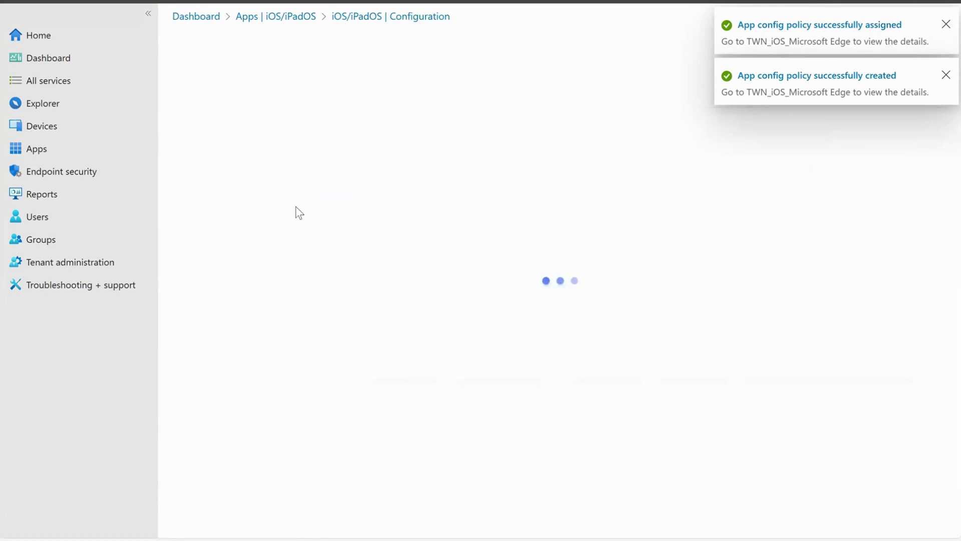
pyautogui.click(424, 125)
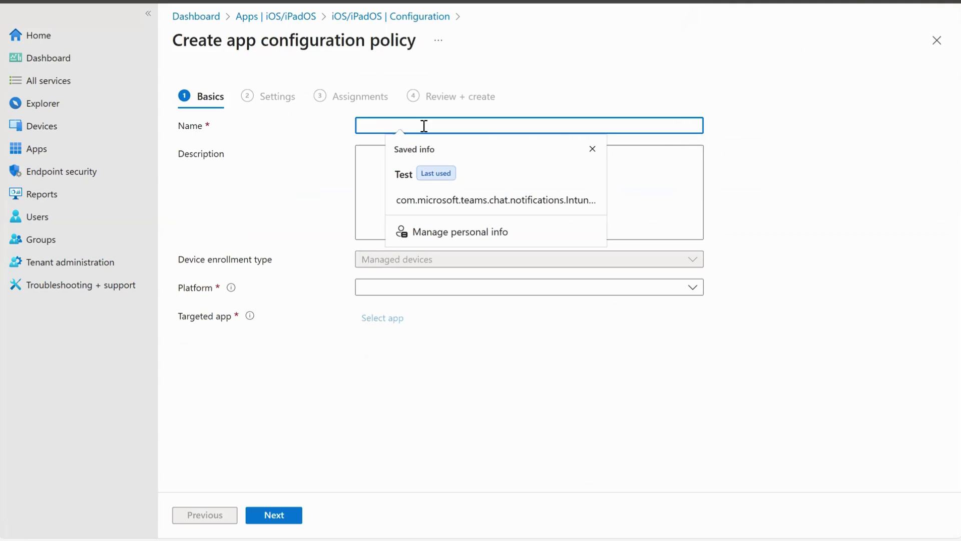
pyautogui.write('TW')
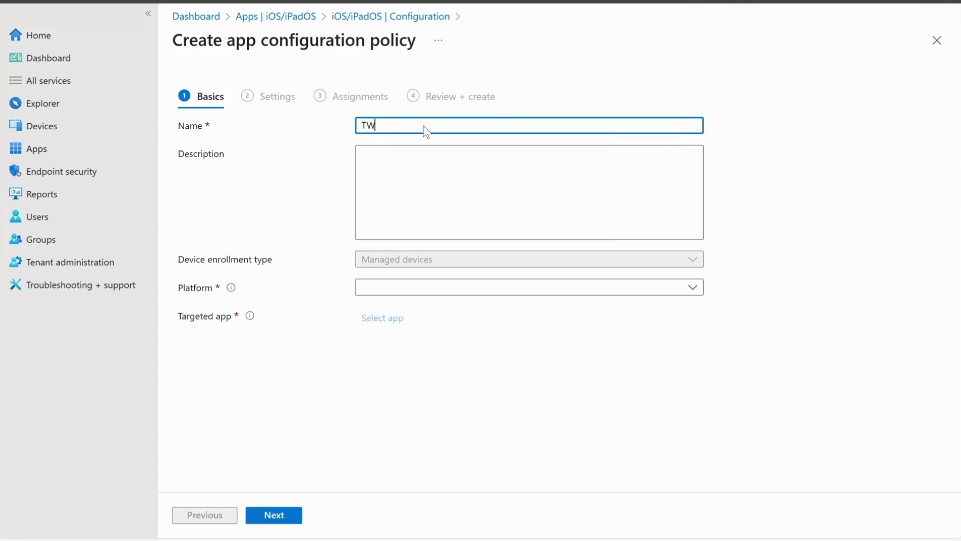
pyautogui.write('N_iO')
pyautogui.write('S_OneDrive')
pyautogui.click(467, 183)
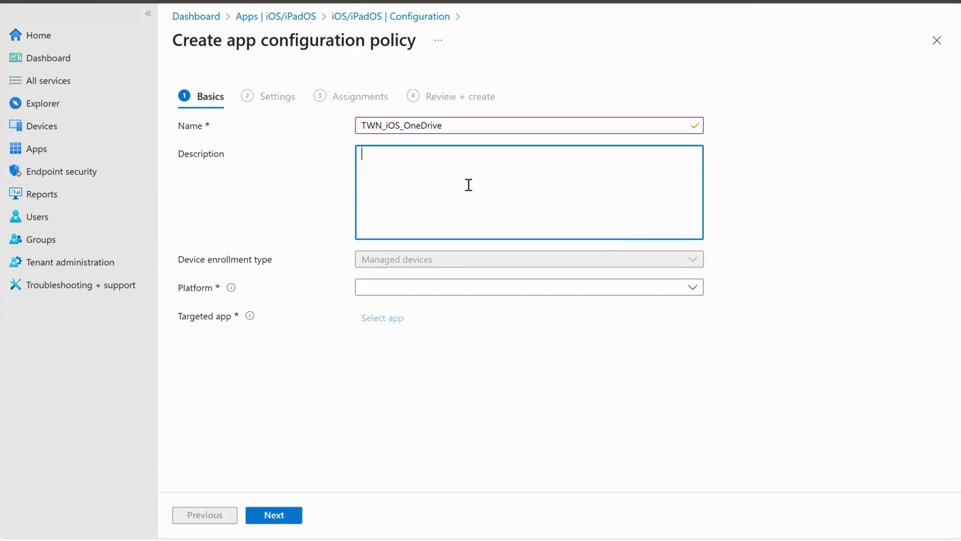
# Set the OneDrive policy's platform to iOS/iPadOS, target the Microsoft OneDrive app, and proceed to the settings.
pyautogui.click(470, 286)
pyautogui.click(446, 307)
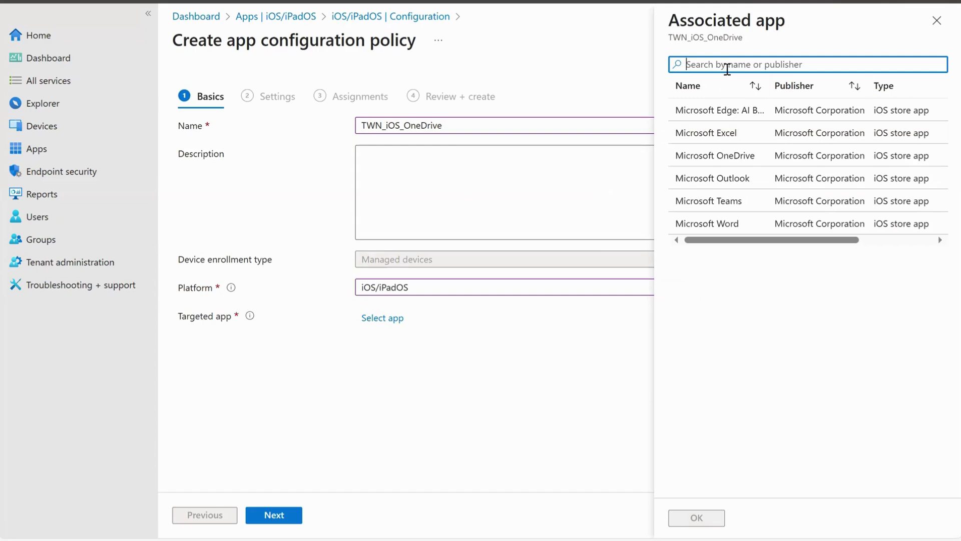
pyautogui.click(737, 156)
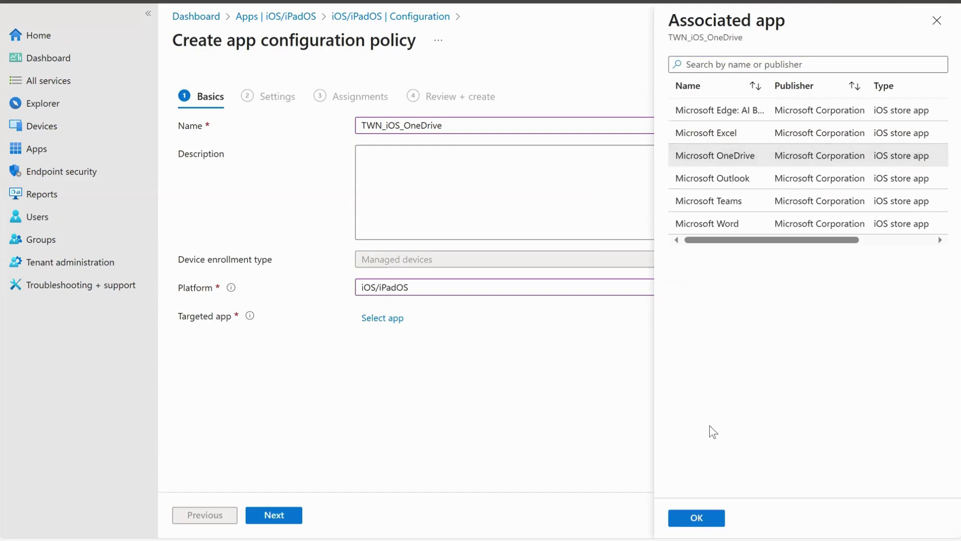
pyautogui.click(697, 518)
pyautogui.click(281, 515)
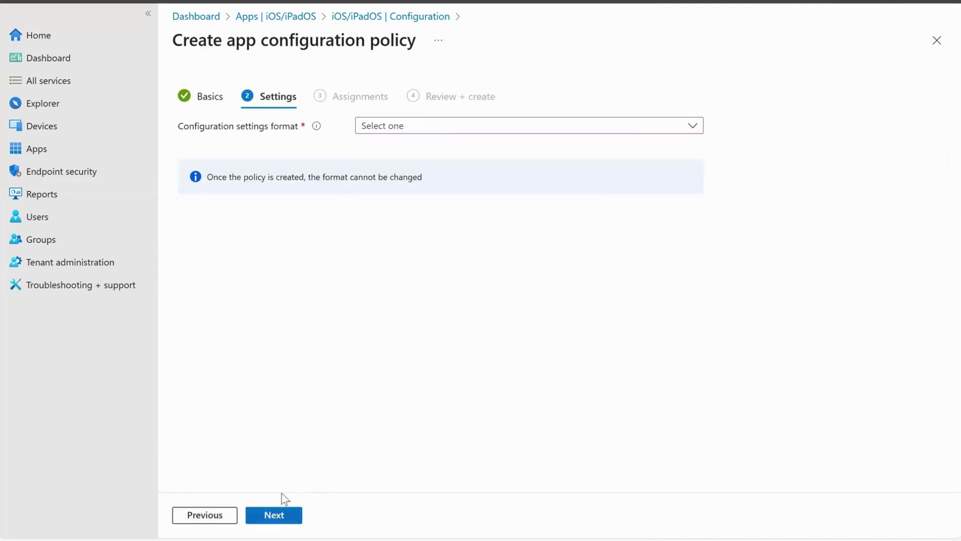
# Use the configuration designer format for the OneDrive policy and add the key IntuneMAMUPN, copied from the documentation page.
pyautogui.click(420, 128)
pyautogui.click(419, 146)
pyautogui.click(277, 310)
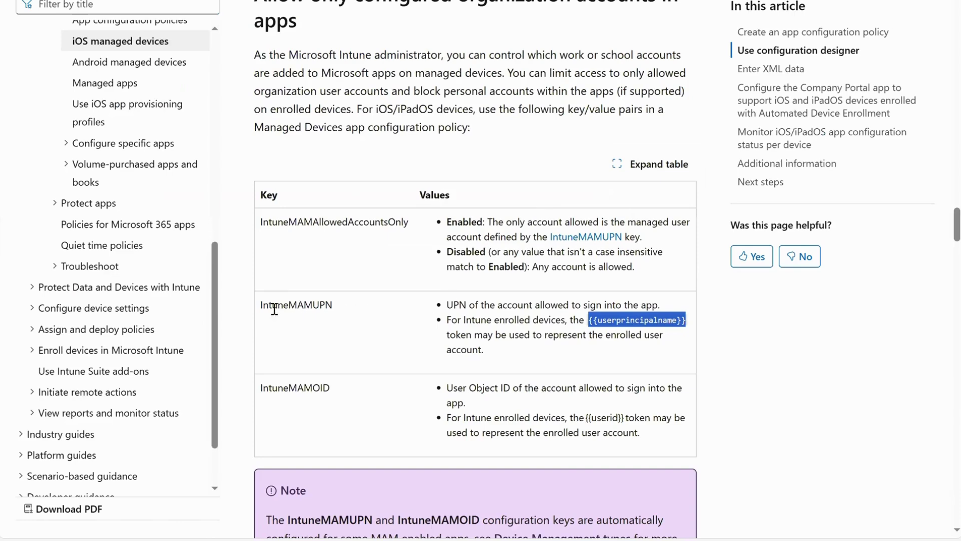
pyautogui.doubleClick(274, 309)
pyautogui.rightClick(269, 306)
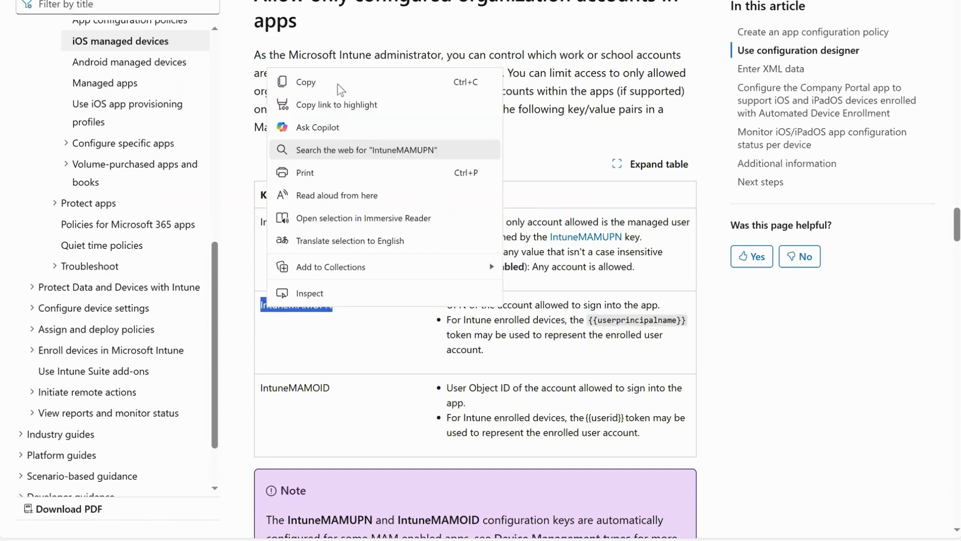
pyautogui.click(341, 89)
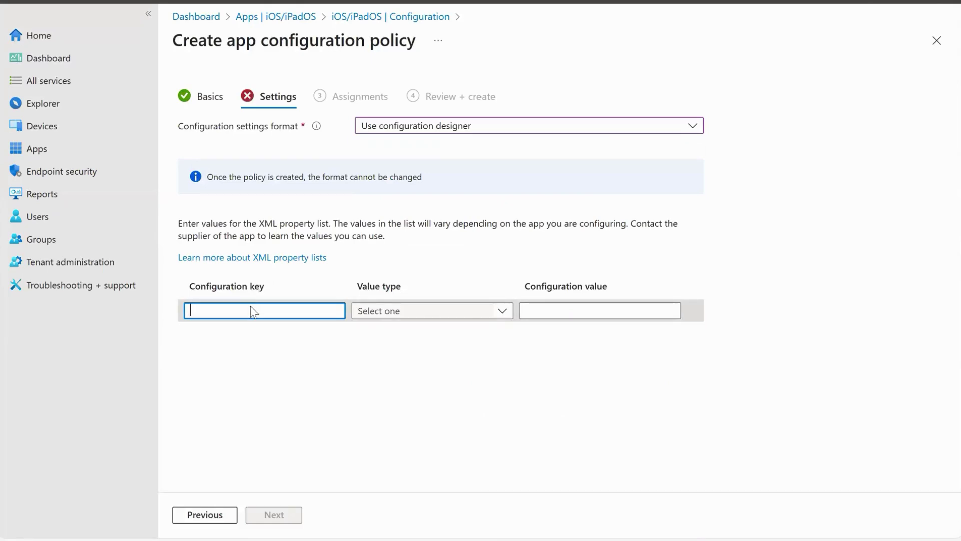
pyautogui.rightClick(253, 311)
pyautogui.click(296, 172)
# Give the OneDrive policy's IntuneMAMUPN key the String type and the value {{userprincipalname}} copied from the documentation page.
pyautogui.click(502, 311)
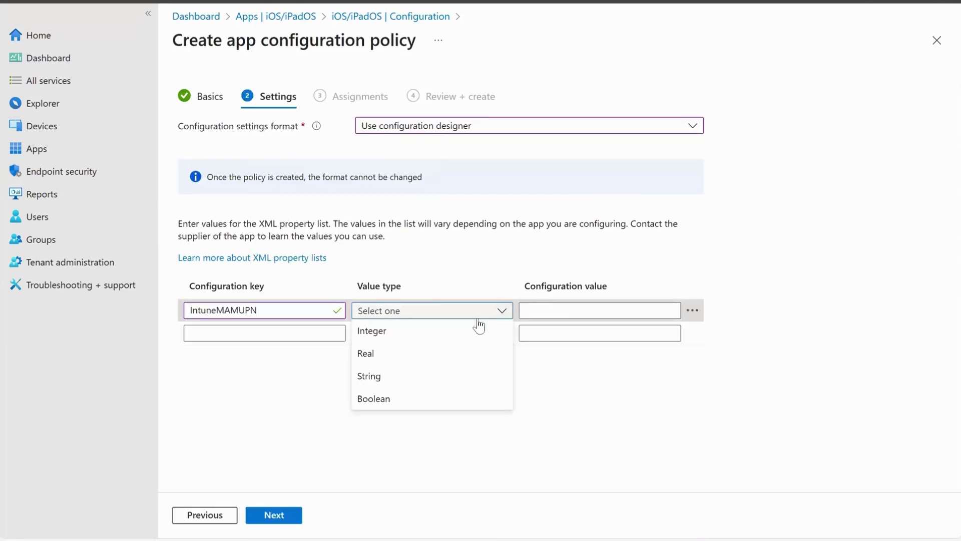
pyautogui.click(414, 378)
pyautogui.click(535, 313)
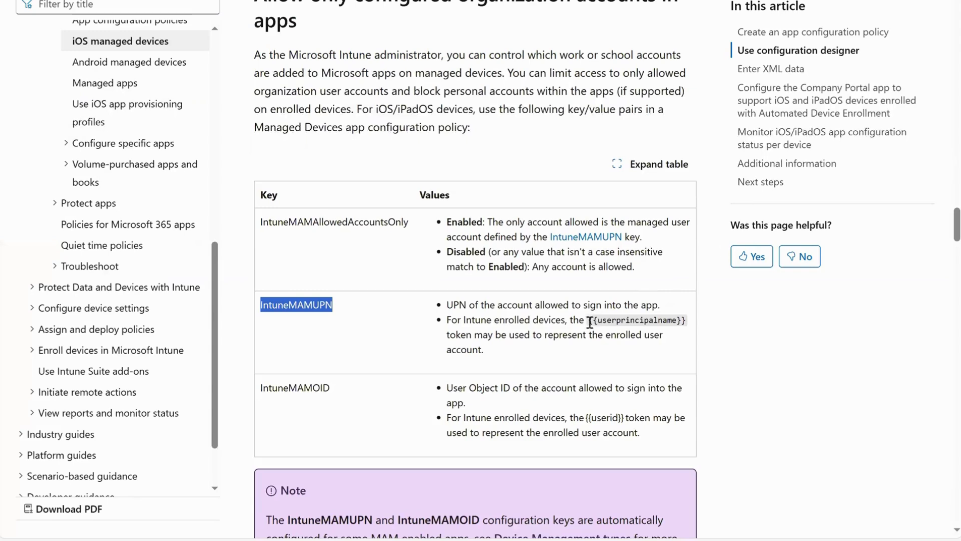
pyautogui.moveTo(589, 323); pyautogui.dragTo(684, 323)
pyautogui.rightClick(684, 323)
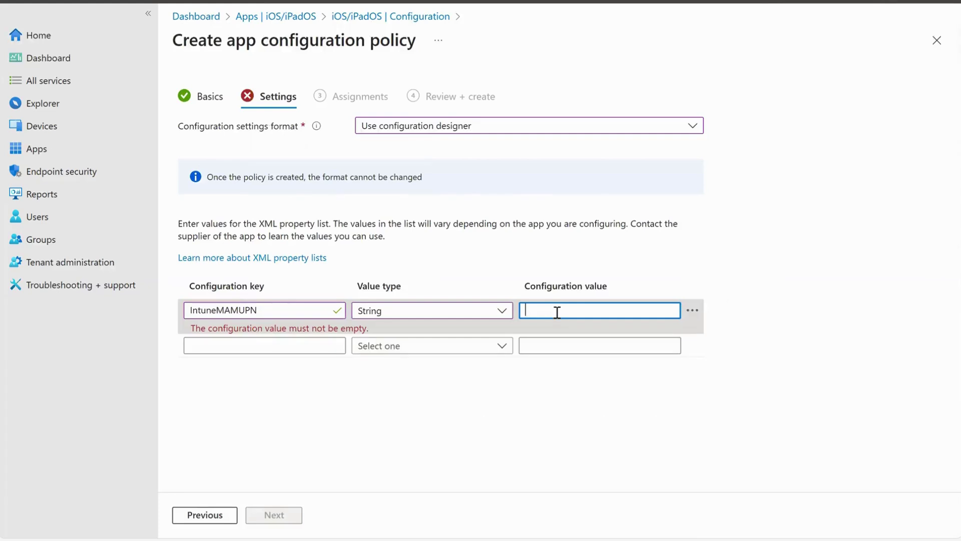
pyautogui.rightClick(556, 311)
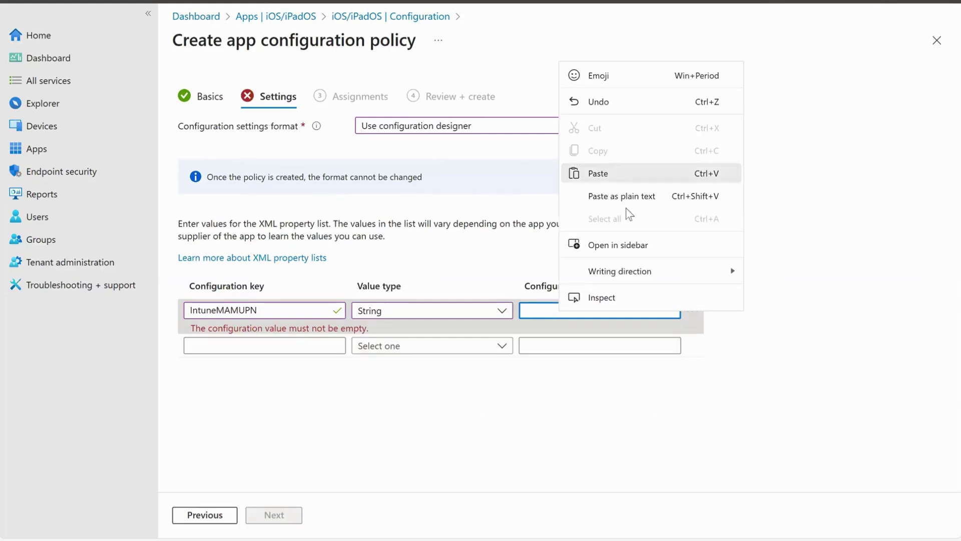
pyautogui.click(626, 173)
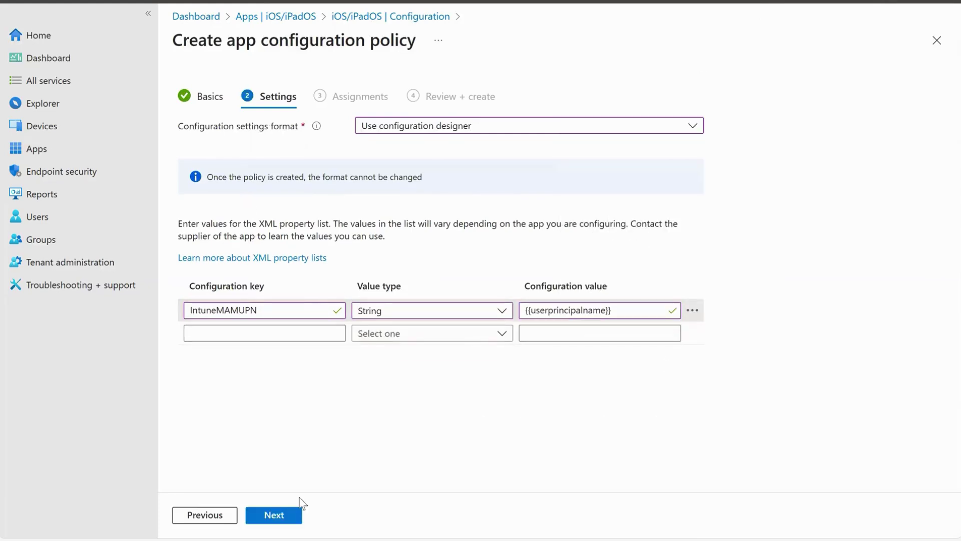
# Assign the OneDrive policy to the SEC_TWN_INTUN-Users group as an included group and create the policy.
pyautogui.click(281, 516)
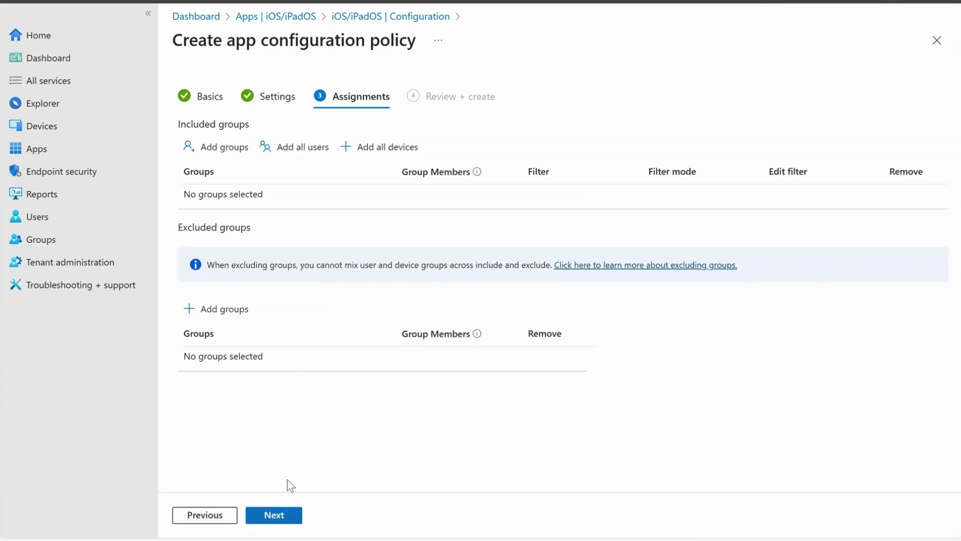
pyautogui.click(203, 147)
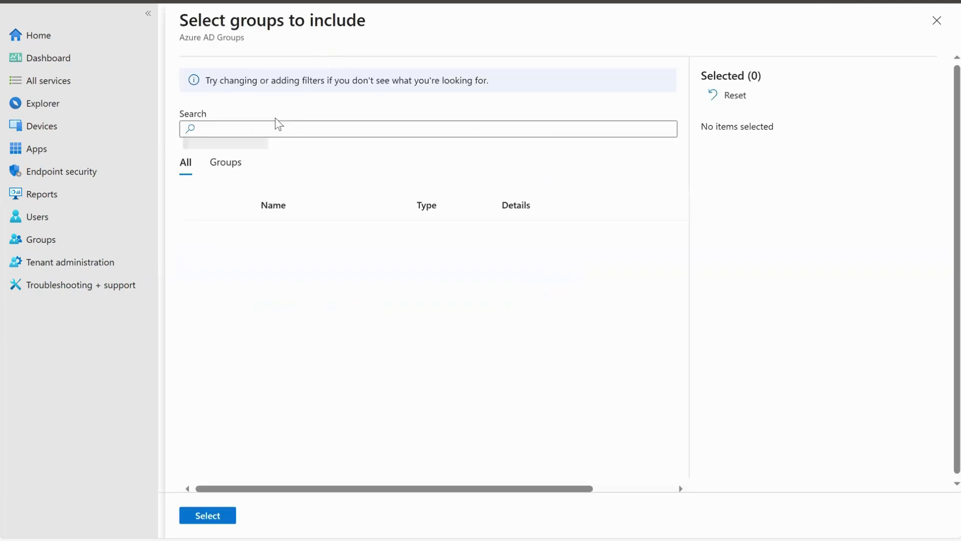
pyautogui.click(198, 236)
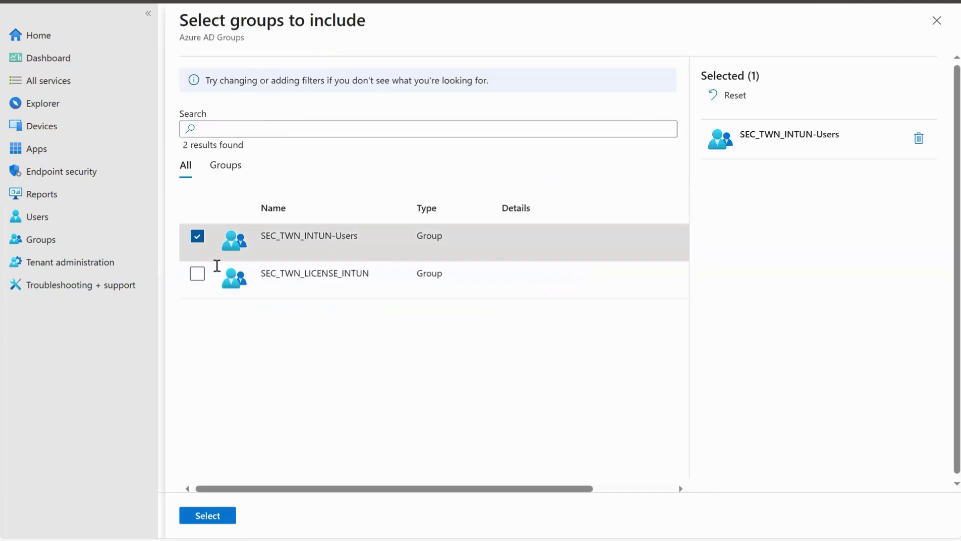
pyautogui.click(226, 517)
pyautogui.click(258, 515)
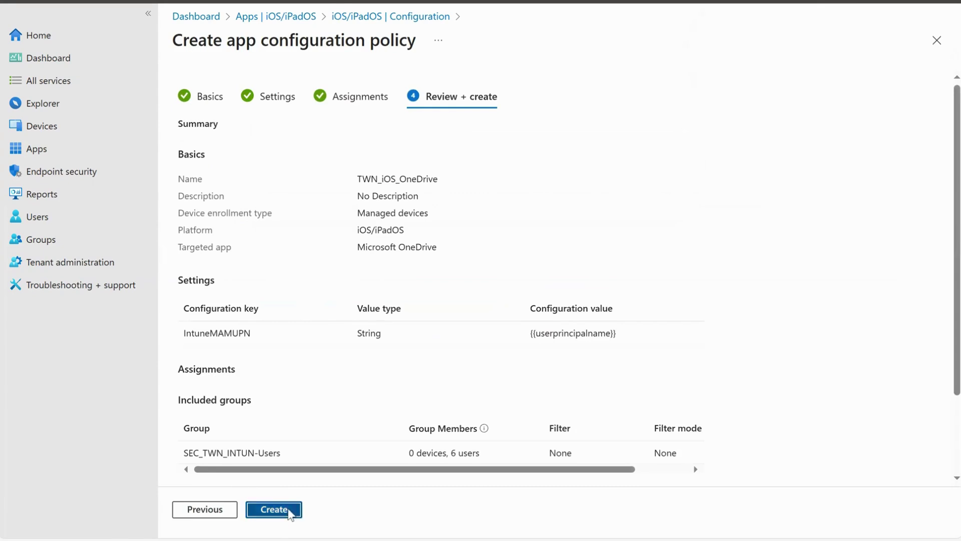
pyautogui.click(288, 511)
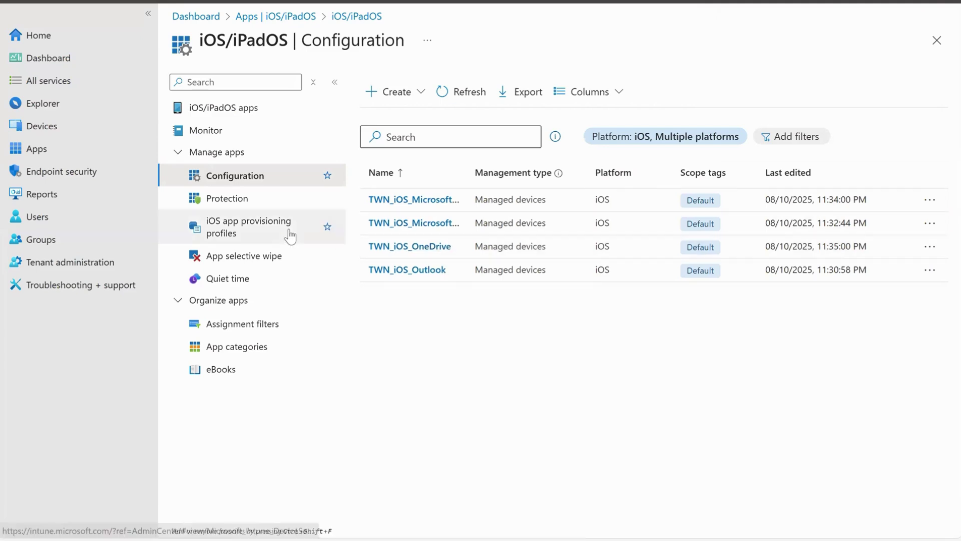
# Leave the iOS/iPadOS policies and open the list of app configuration policies for the Android platform.
pyautogui.click(937, 41)
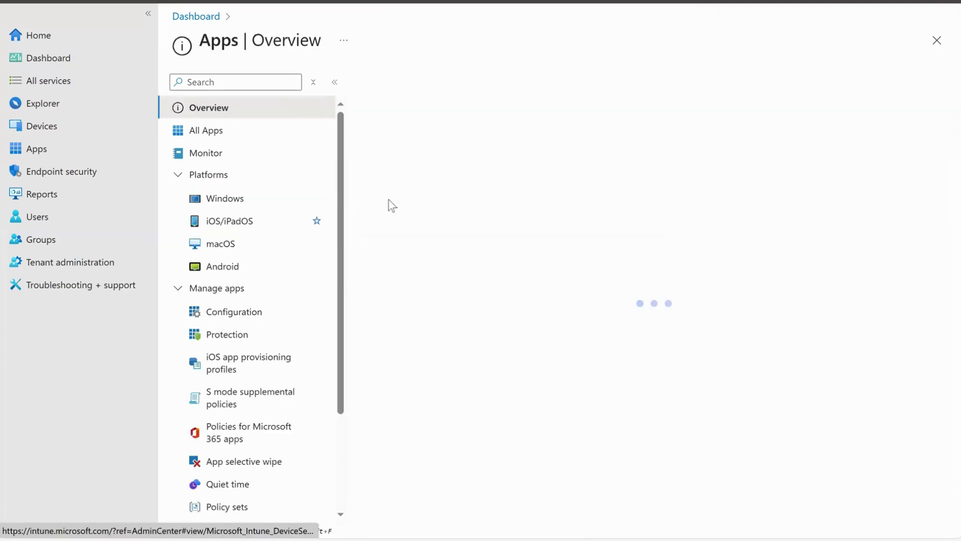
pyautogui.click(244, 268)
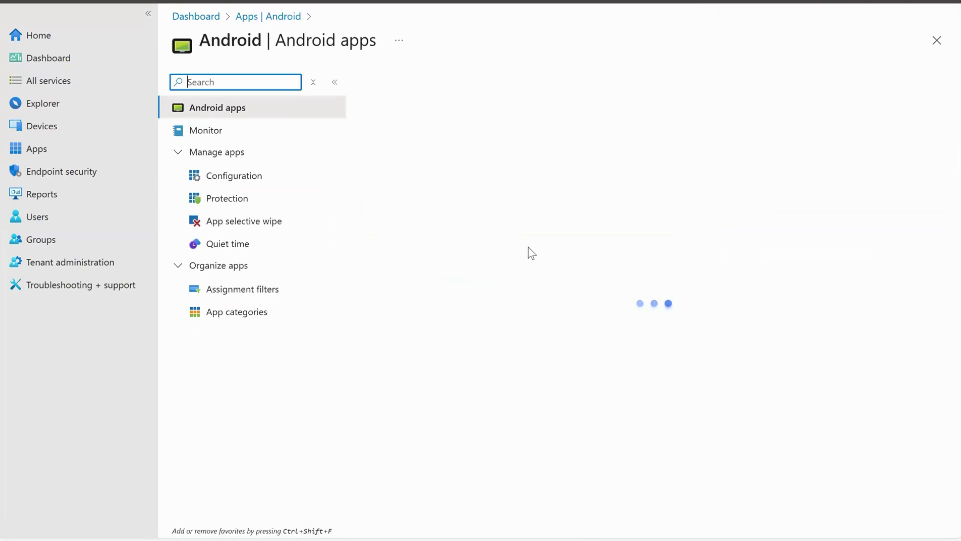
pyautogui.click(248, 176)
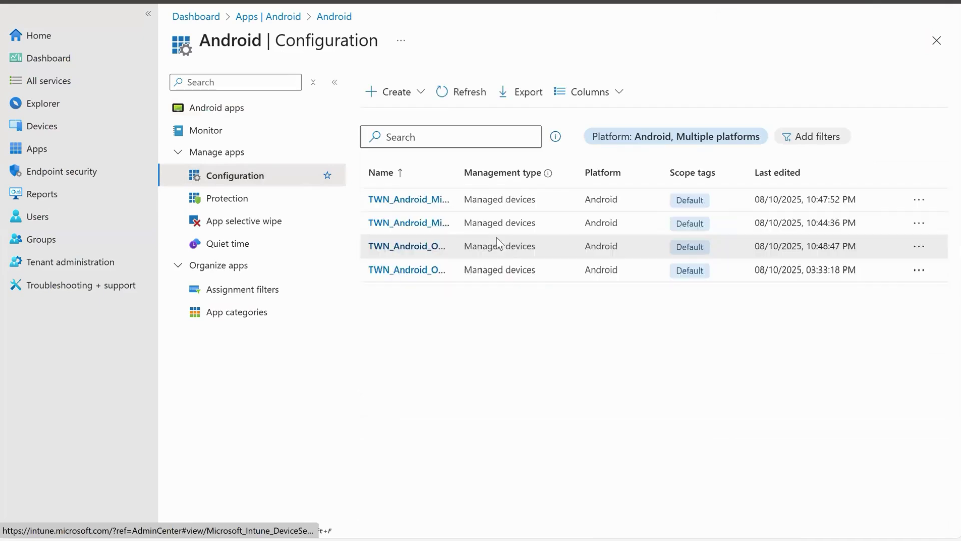